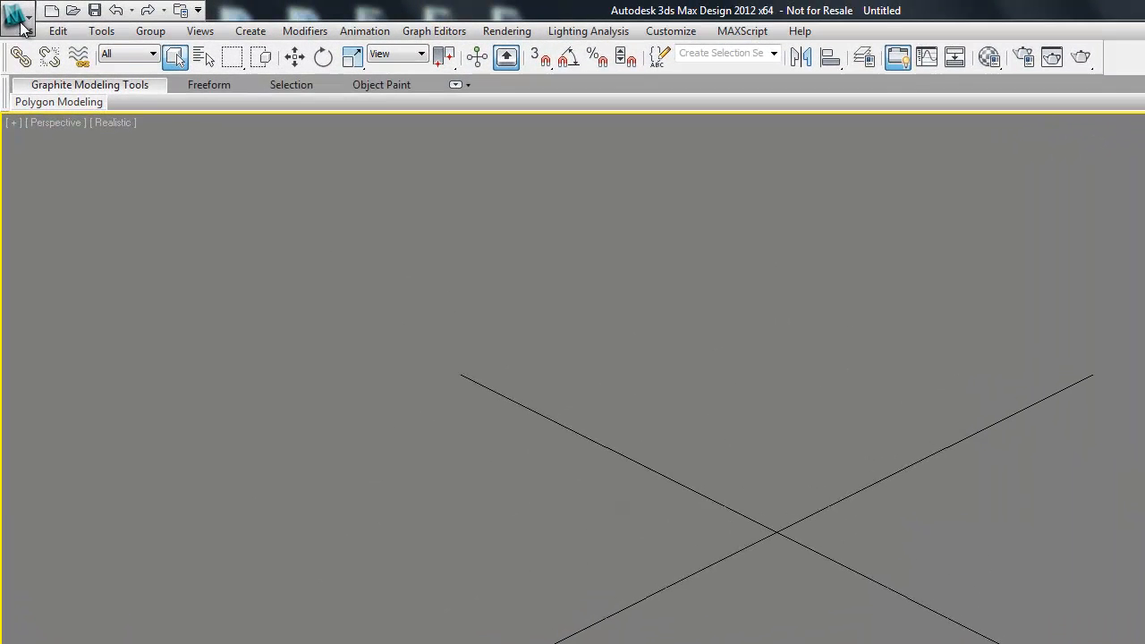
Choose the Tutorial_Final assembly in the desktop's Tutorial Assets folder as the file to import
click(17, 16)
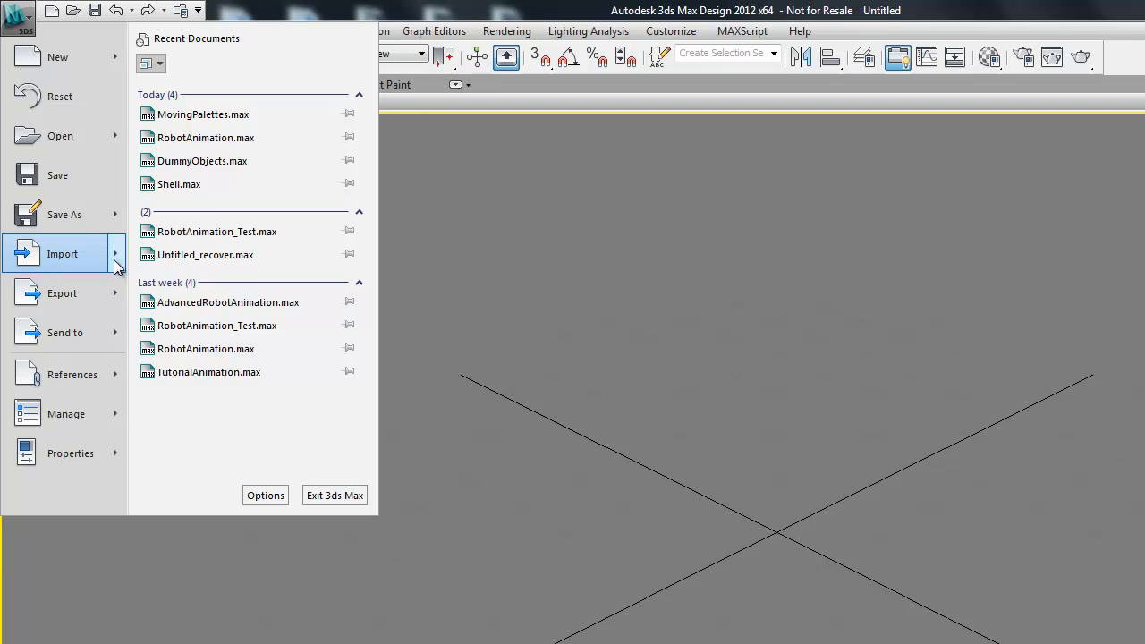
mouse_move(114, 254)
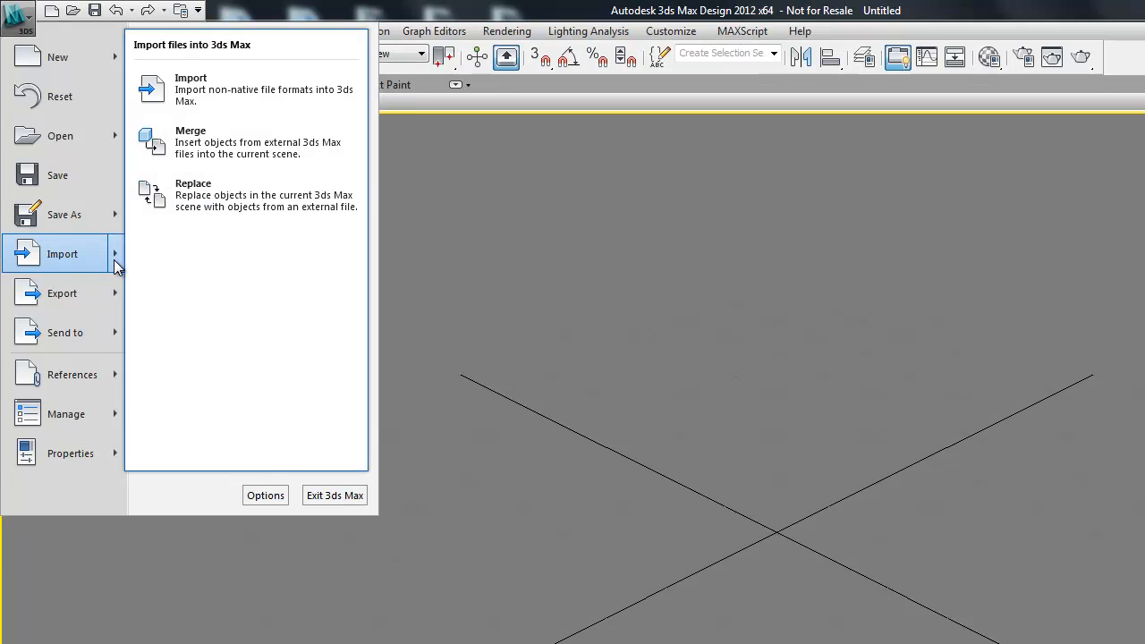
click(237, 89)
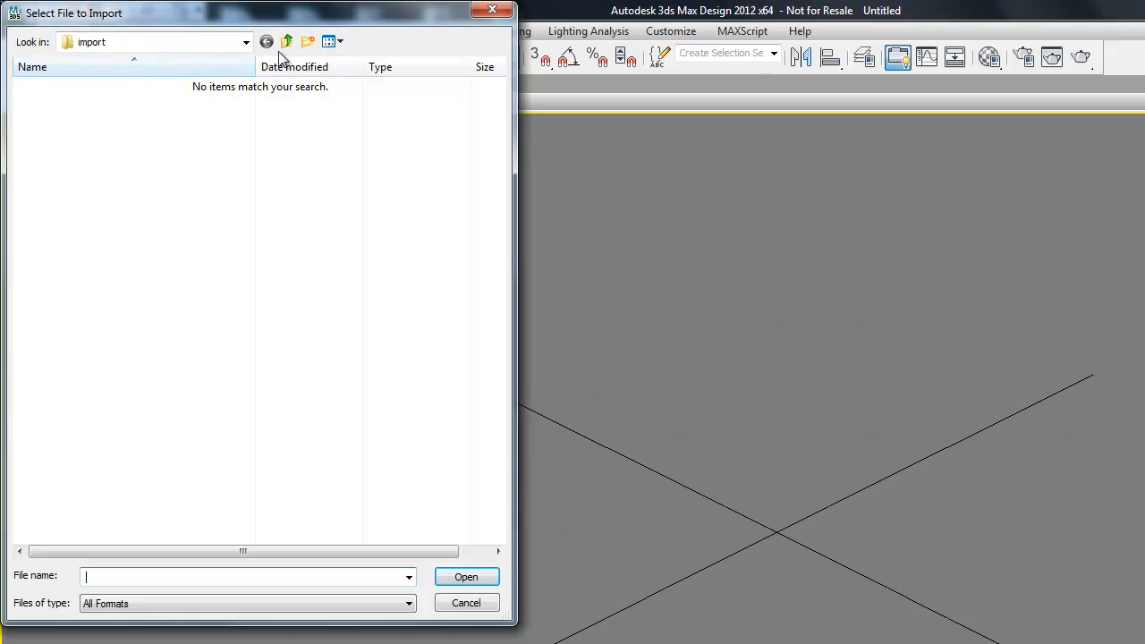
click(285, 43)
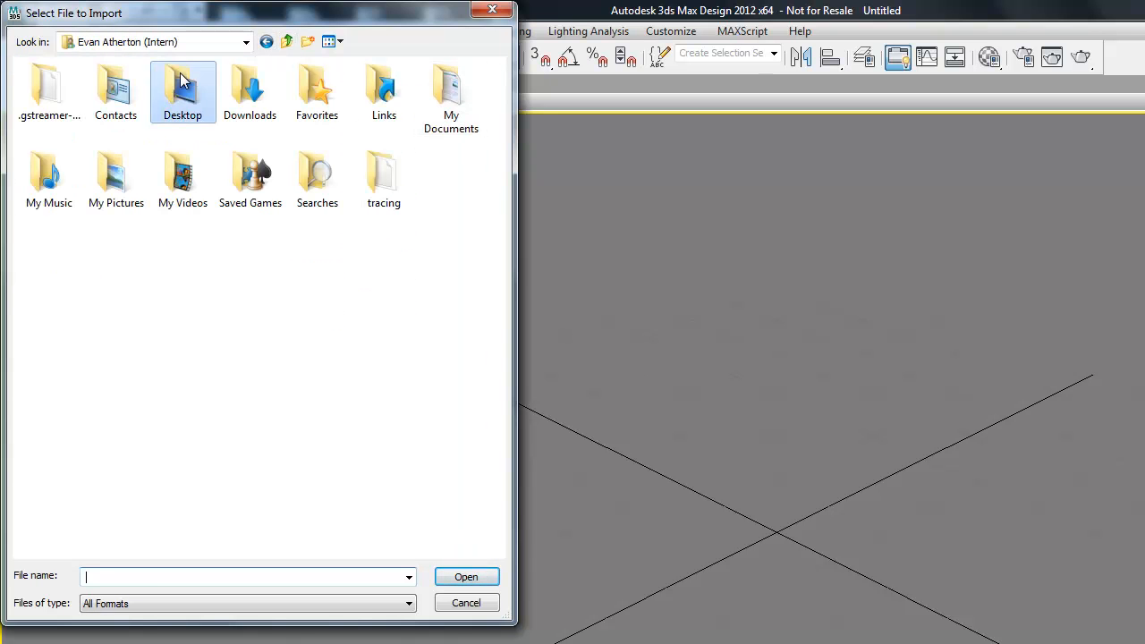
double_click(179, 79)
double_click(90, 311)
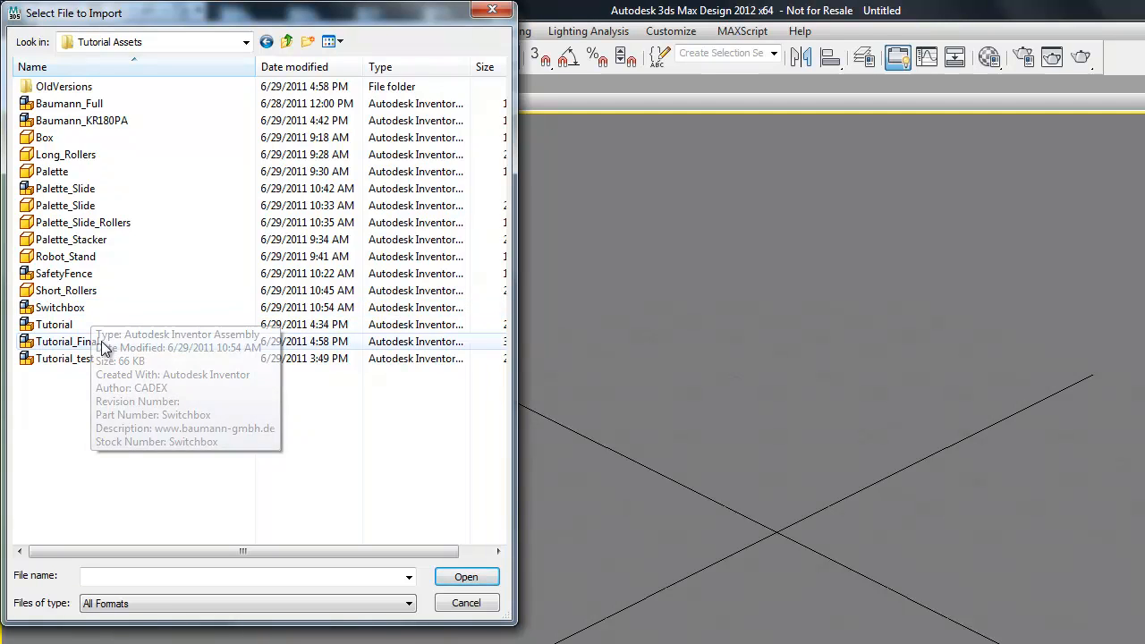
click(103, 348)
click(464, 576)
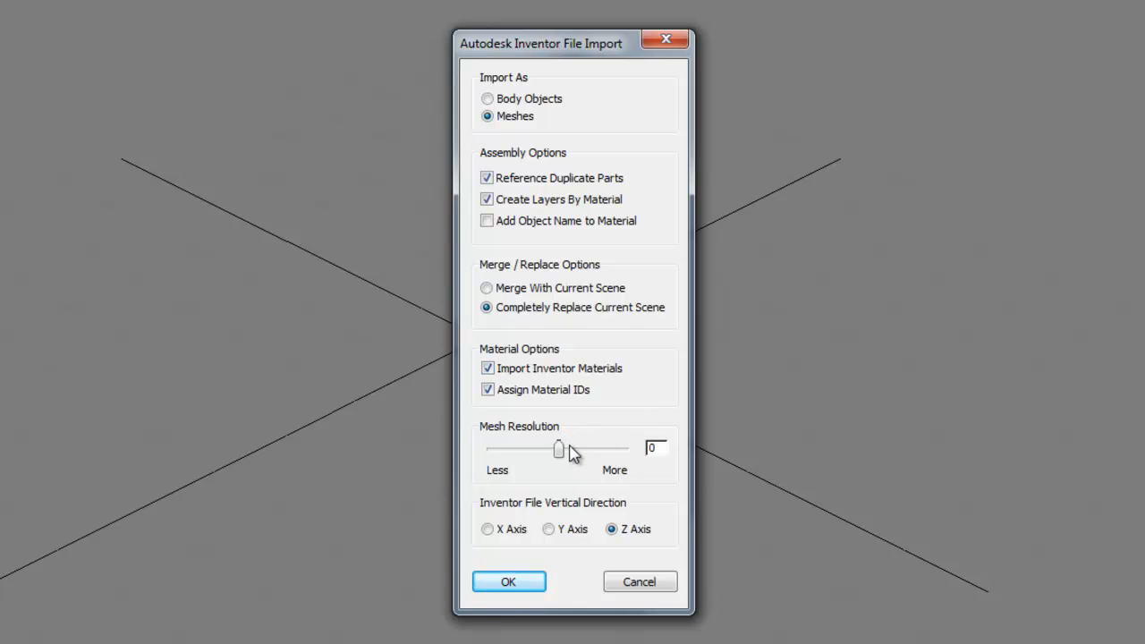
Import the assembly as meshes at resolution 0, completely replacing the current scene with Z Axis vertical, and deselect the imported objects
mouse_move(560, 451)
mouse_down()
mouse_move(591, 450)
mouse_move(528, 451)
mouse_move(561, 454)
mouse_up()
click(529, 583)
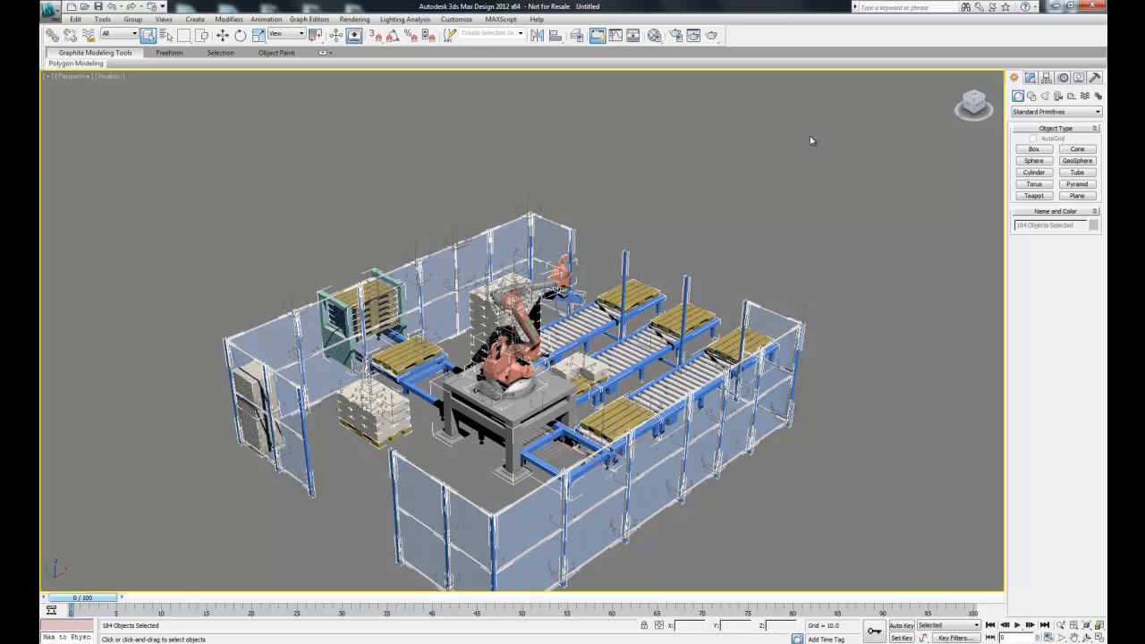
click(844, 170)
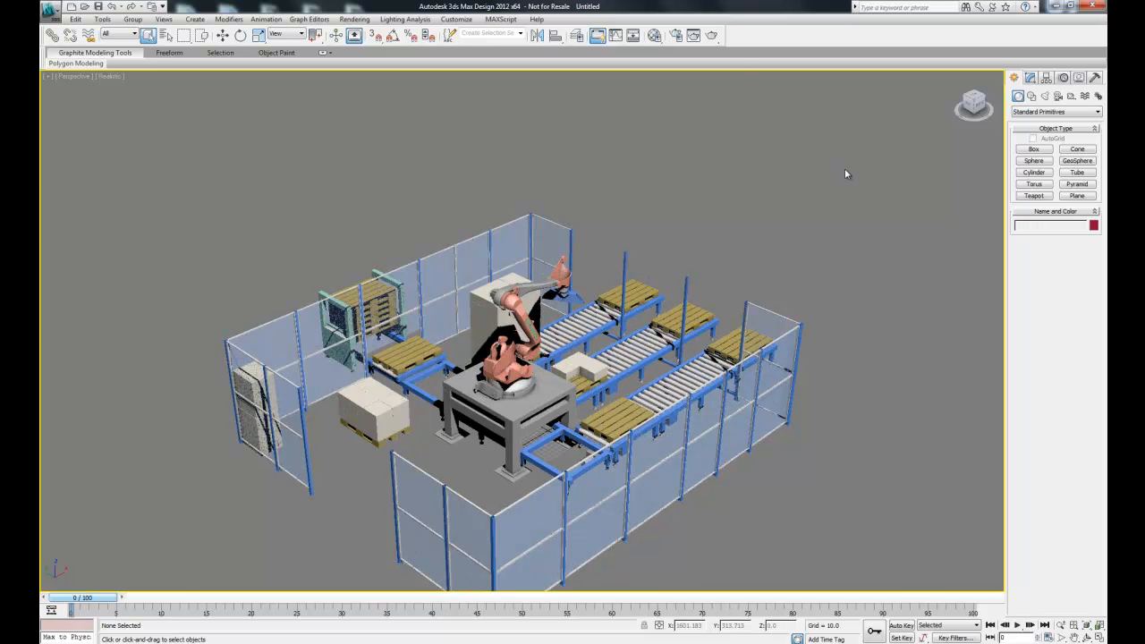
Try moving the Long_Rollers:1 conveyor out from between its pallets in the top view
click(984, 98)
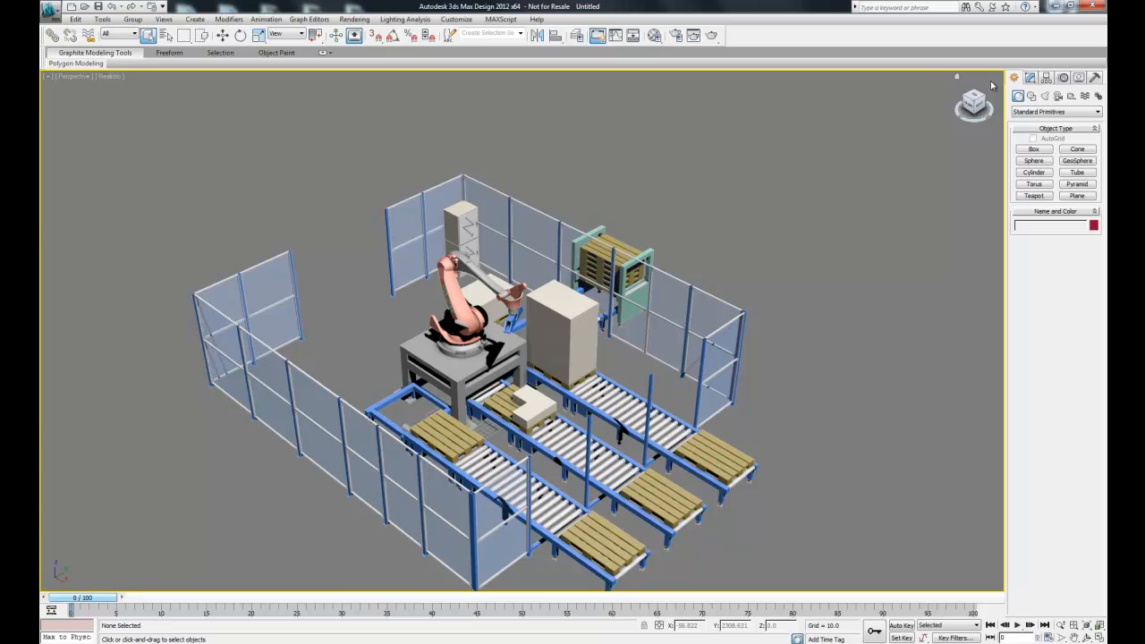
click(976, 98)
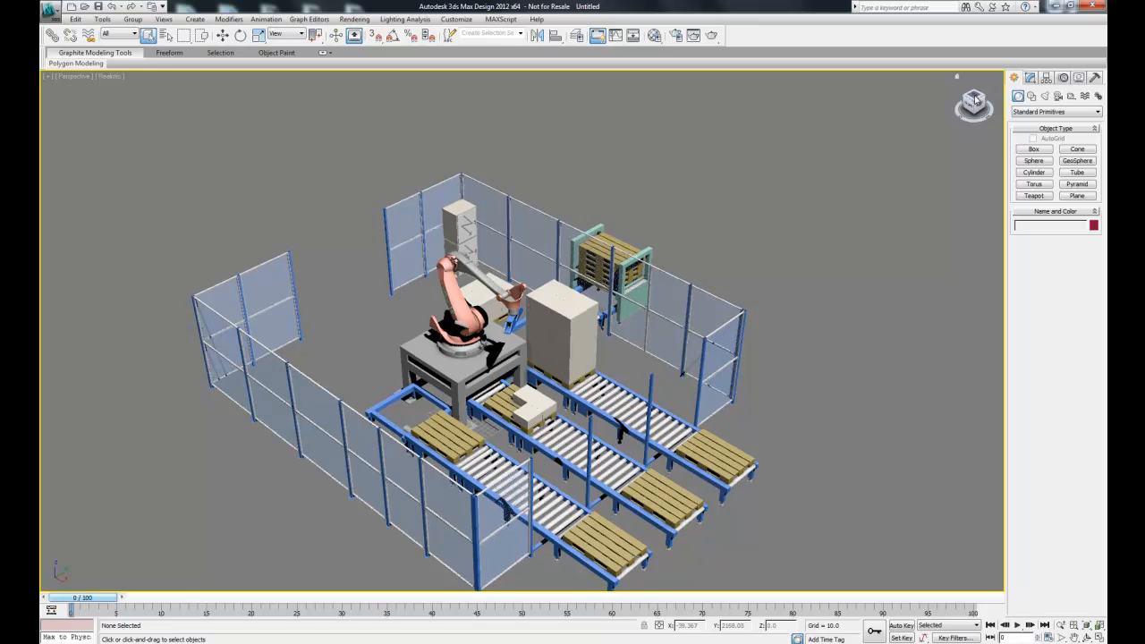
click(630, 450)
click(223, 36)
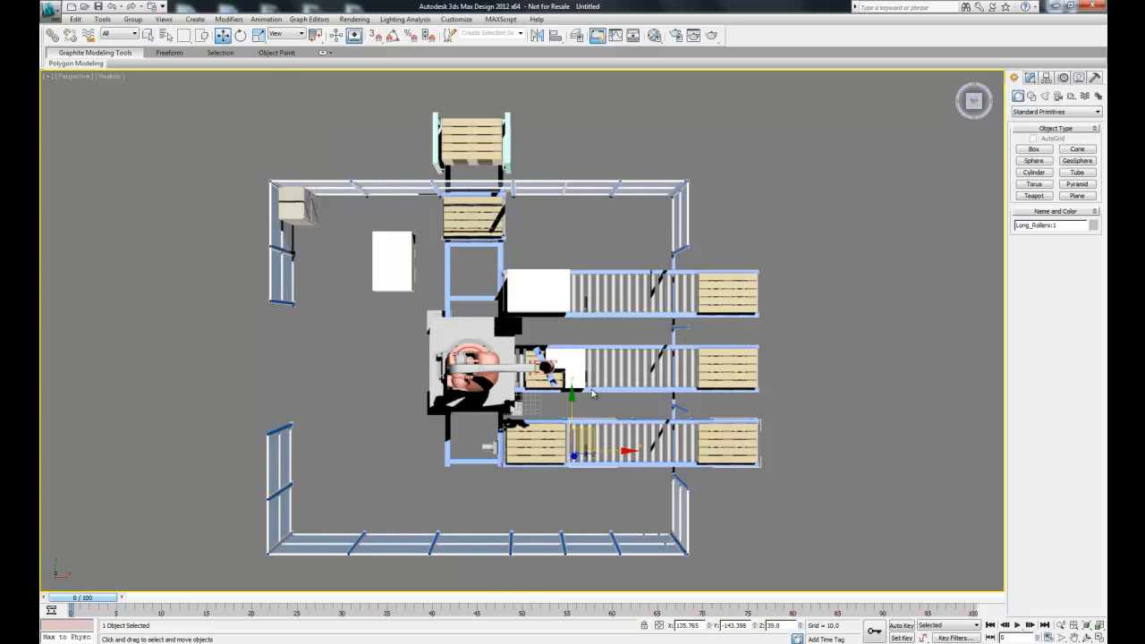
drag(577, 399, 596, 442)
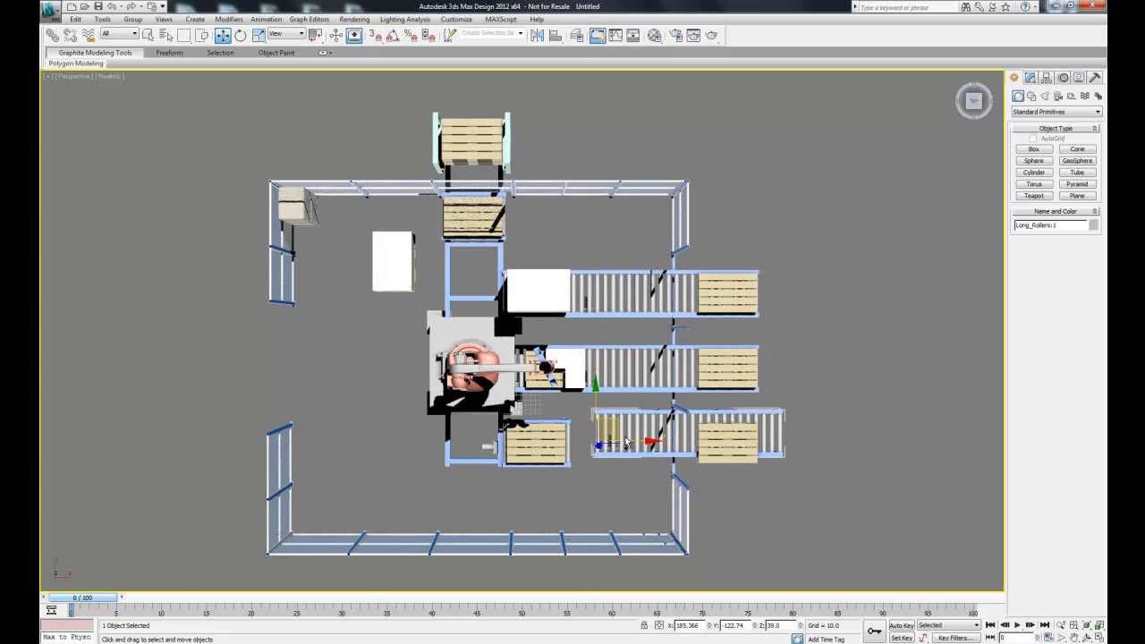
Undo the move of the Long_Rollers:1 conveyor and clear the selection
key(ctrl+z)
key(ctrl+z)
key(ctrl+z)
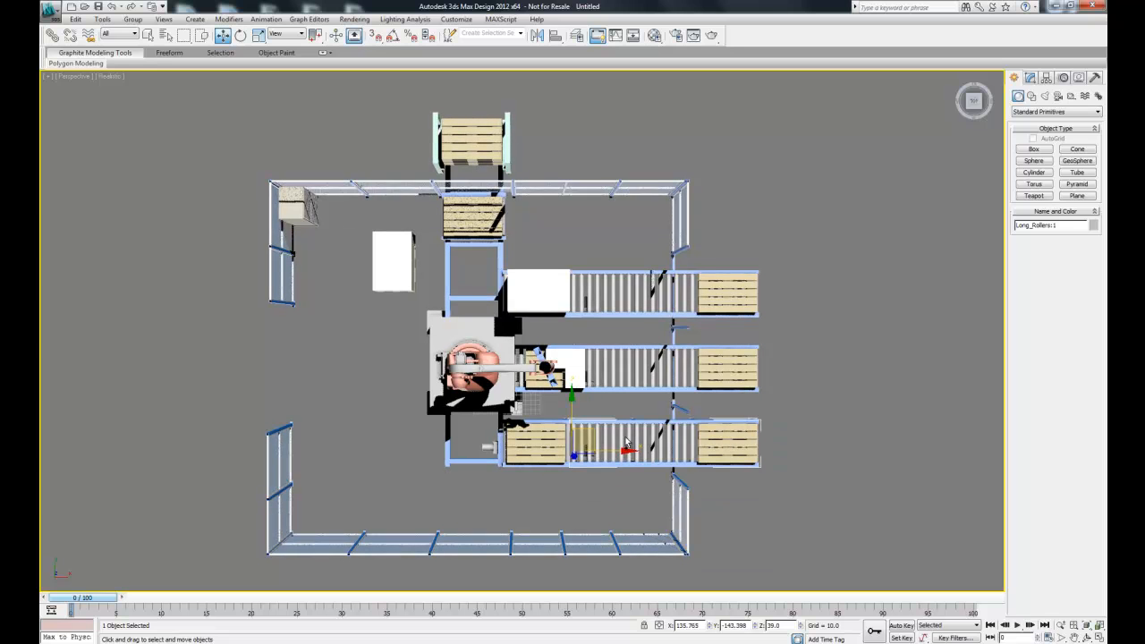
click(823, 432)
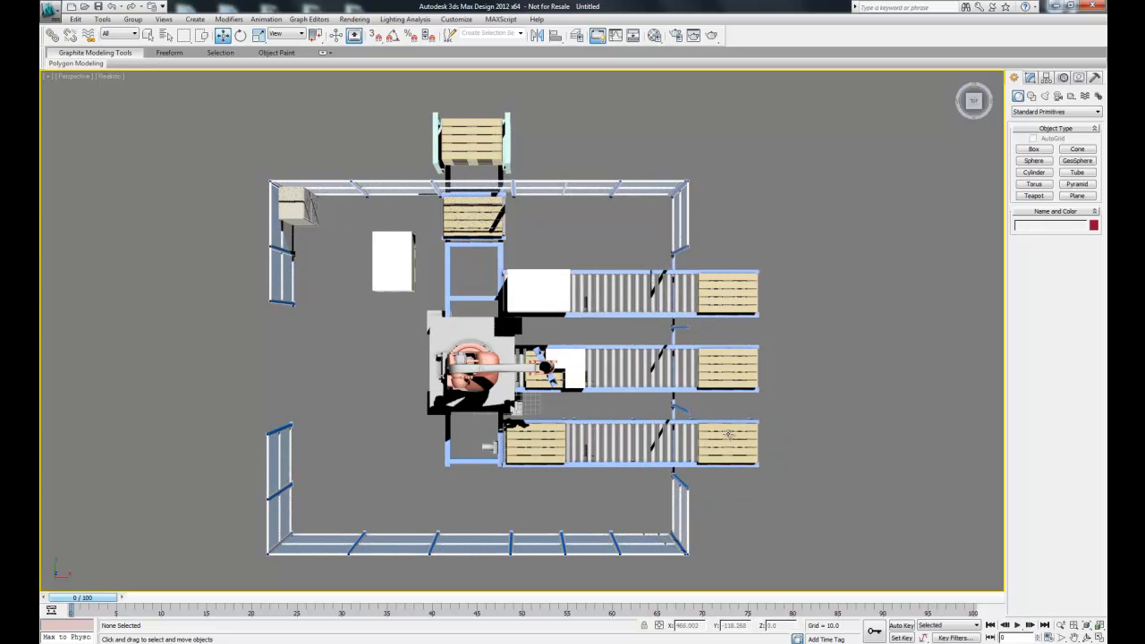
Delete the empty pallet at the outer end of the middle conveyor
click(982, 109)
middle_drag(923, 287, 821, 318)
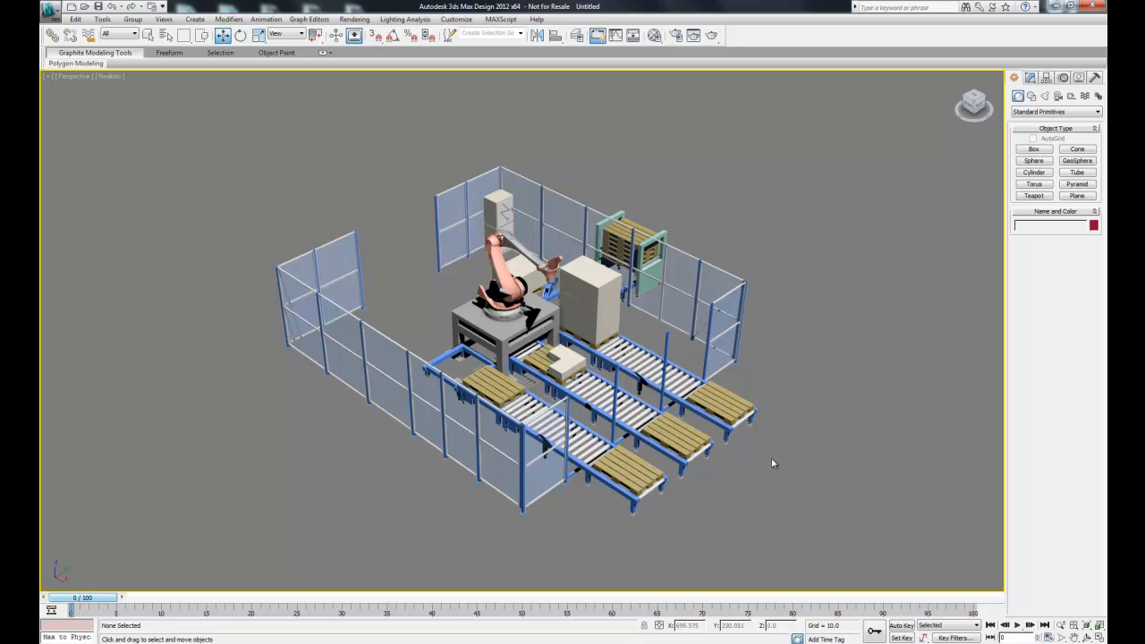
click(687, 447)
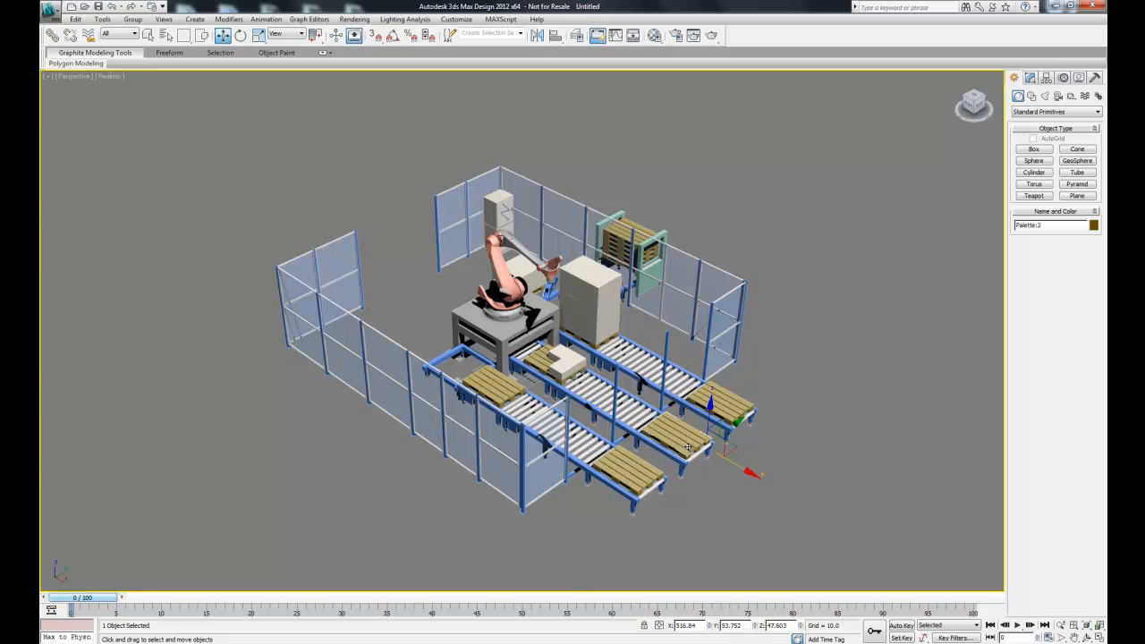
key(Delete)
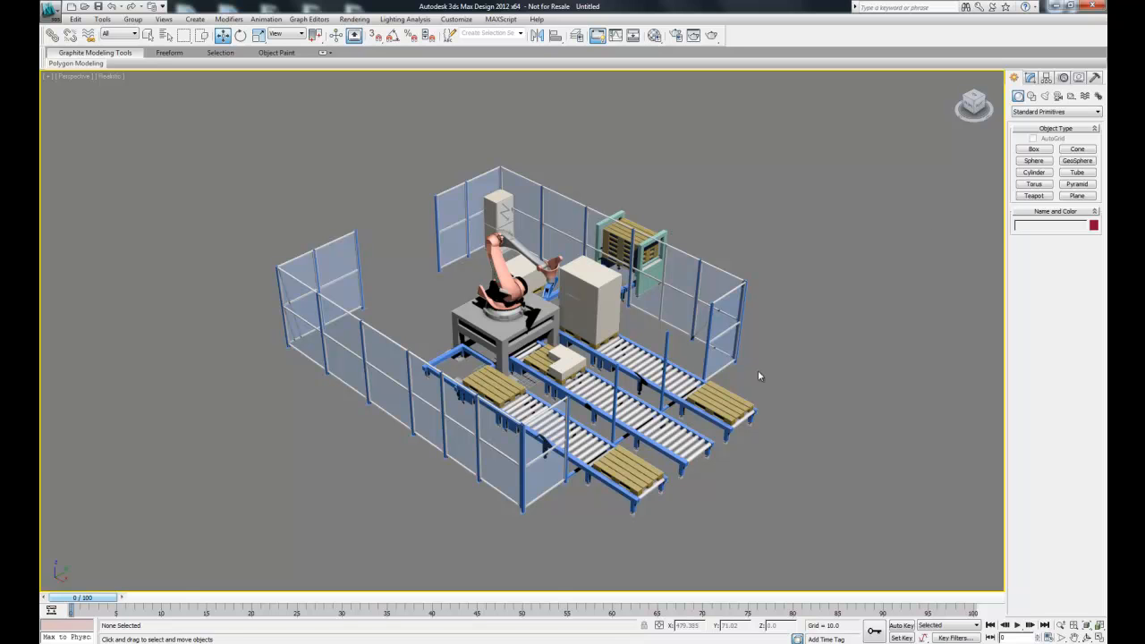
Turn on Set Key mode, set a keyframe at frame 0 for all objects in the scene, and clear the selection
click(977, 101)
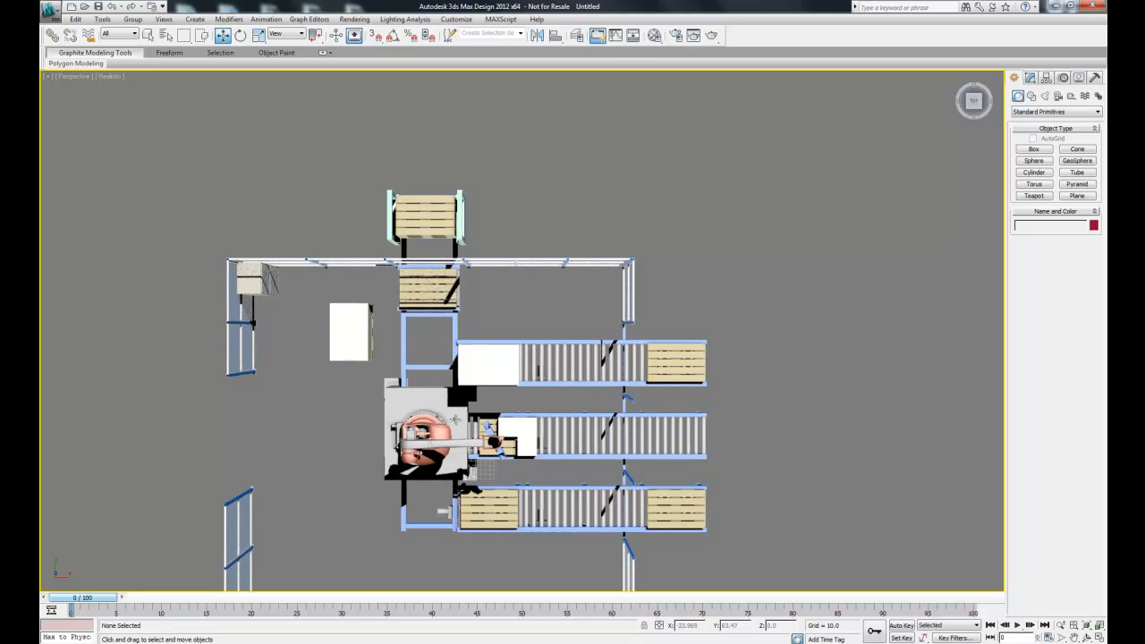
click(981, 108)
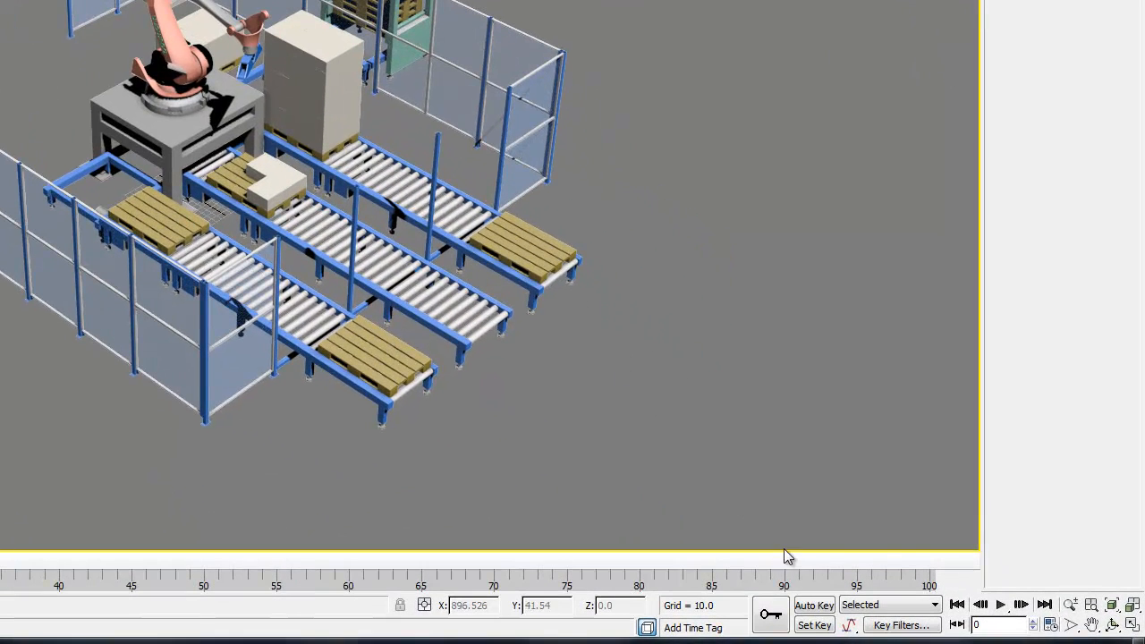
click(811, 625)
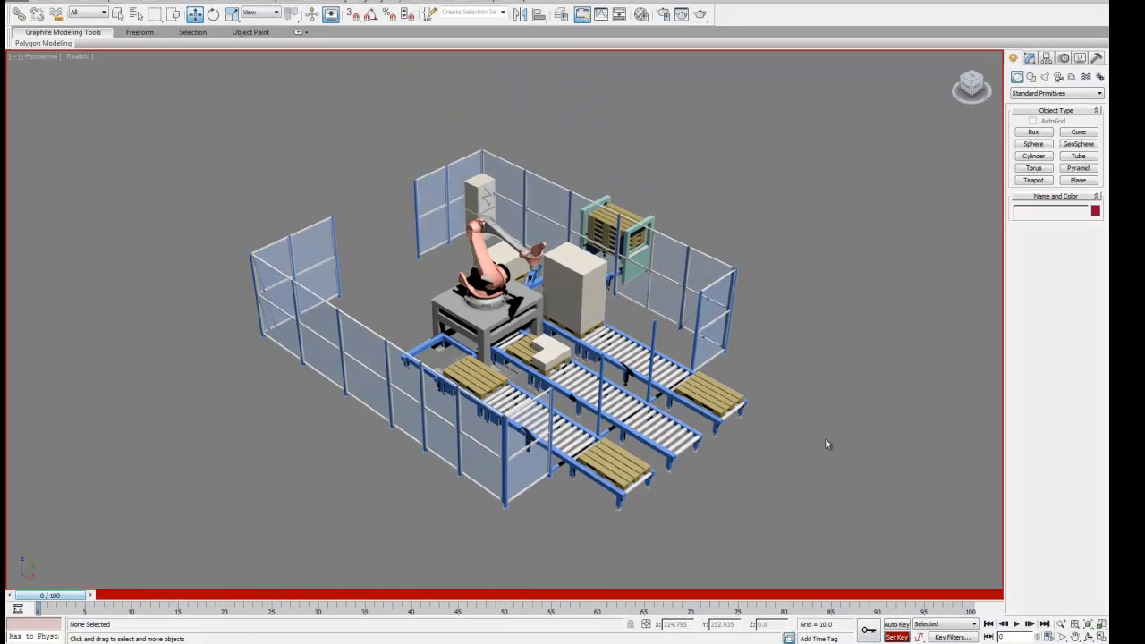
key(ctrl+a)
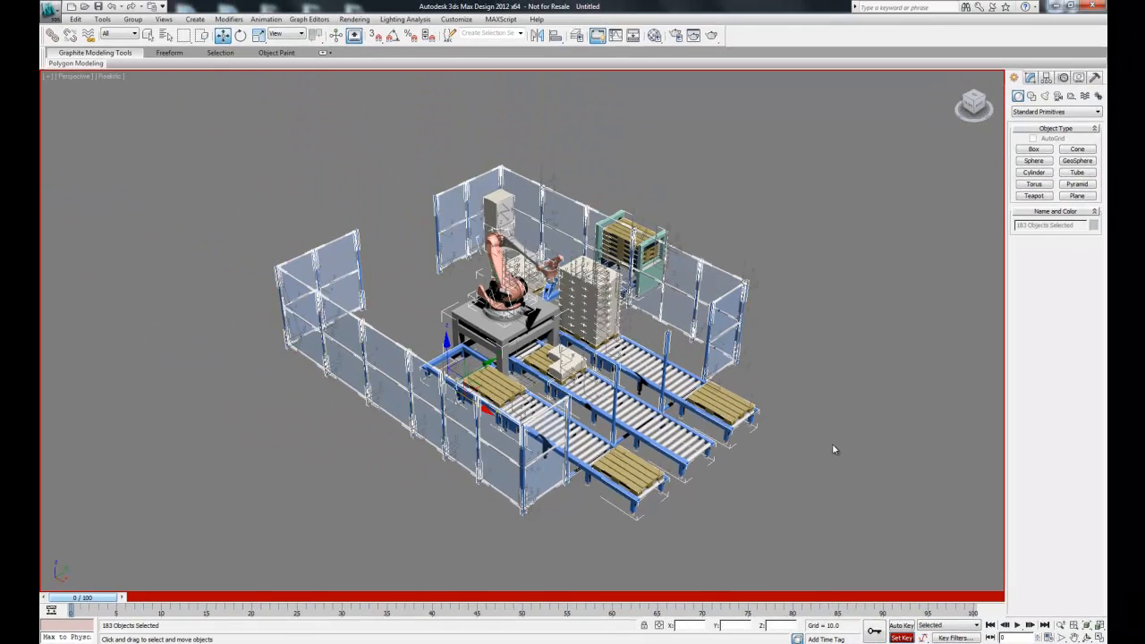
click(875, 630)
click(852, 514)
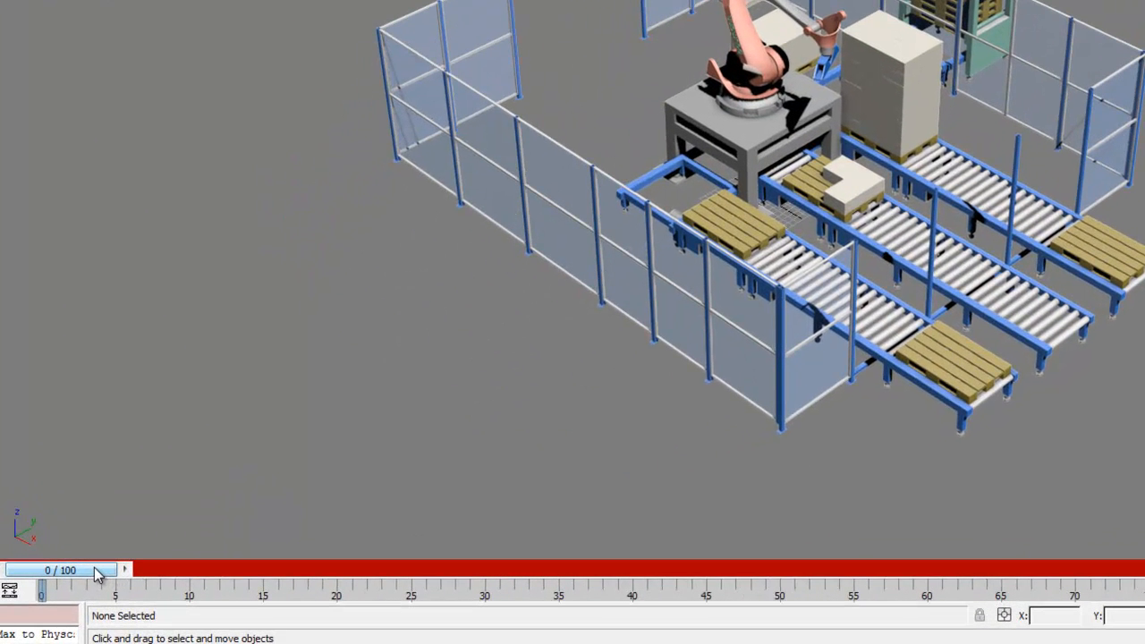
At frame 30, keyframe the middle conveyor's partly loaded pallet and its three boxes moved to the conveyor's outer end
drag(97, 573, 538, 572)
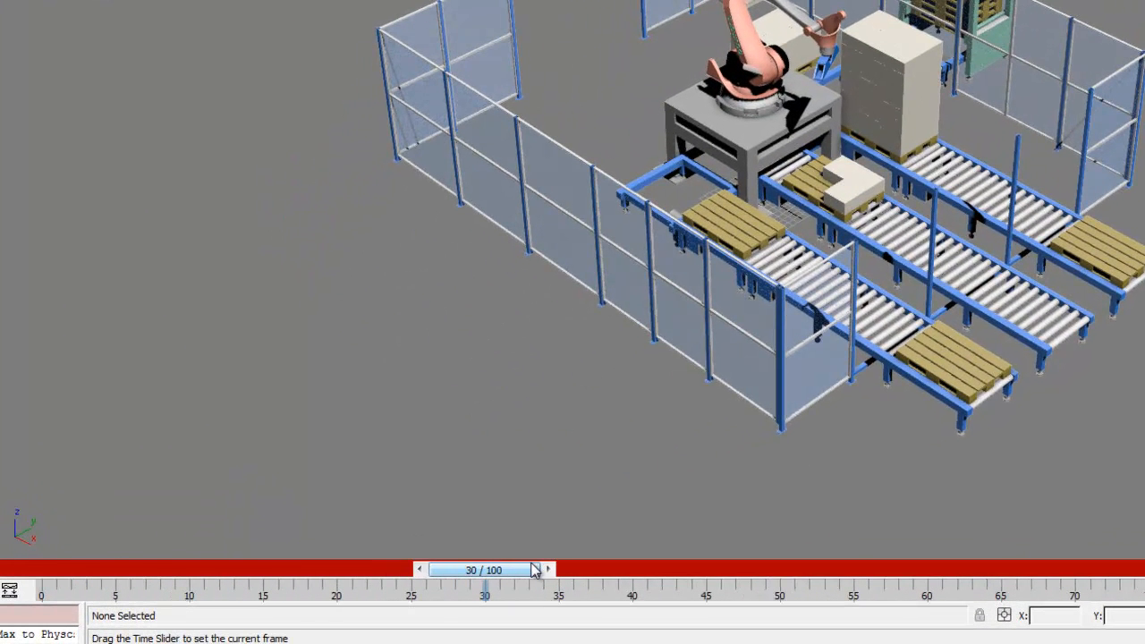
click(825, 185)
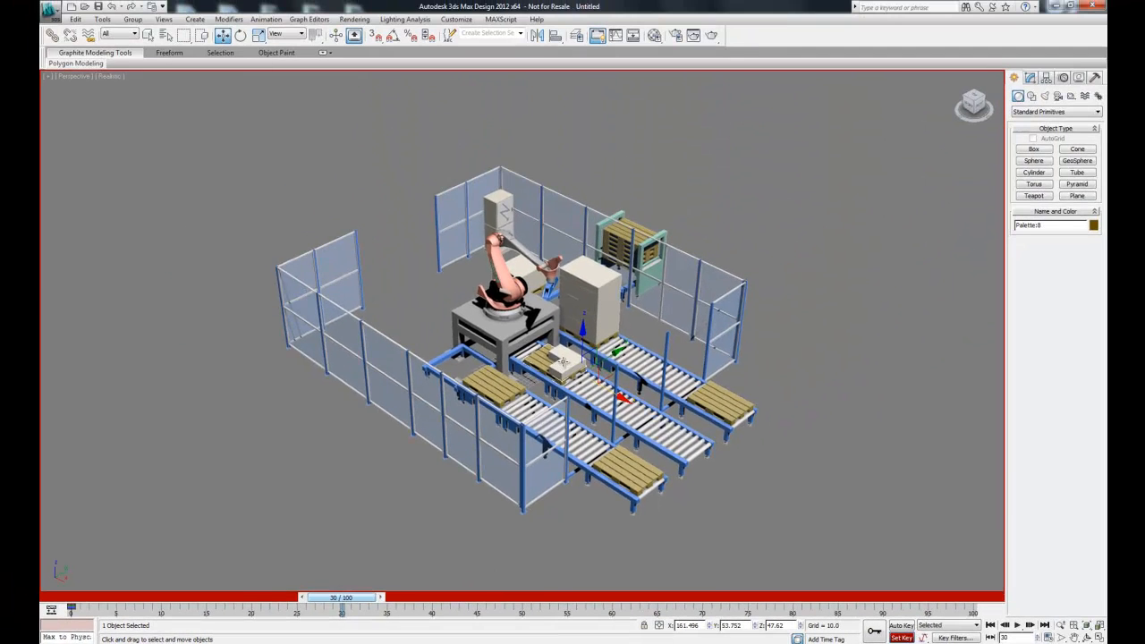
scroll(682, 323, up, 3)
ctrl+click(597, 405)
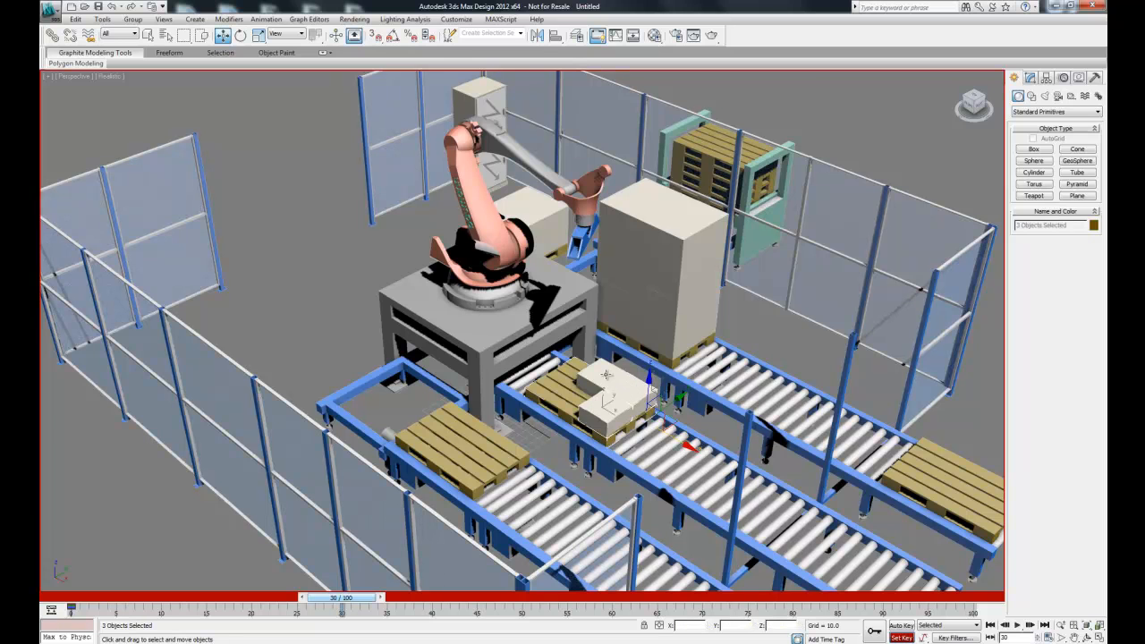
ctrl+click(606, 375)
scroll(595, 379, down, 4)
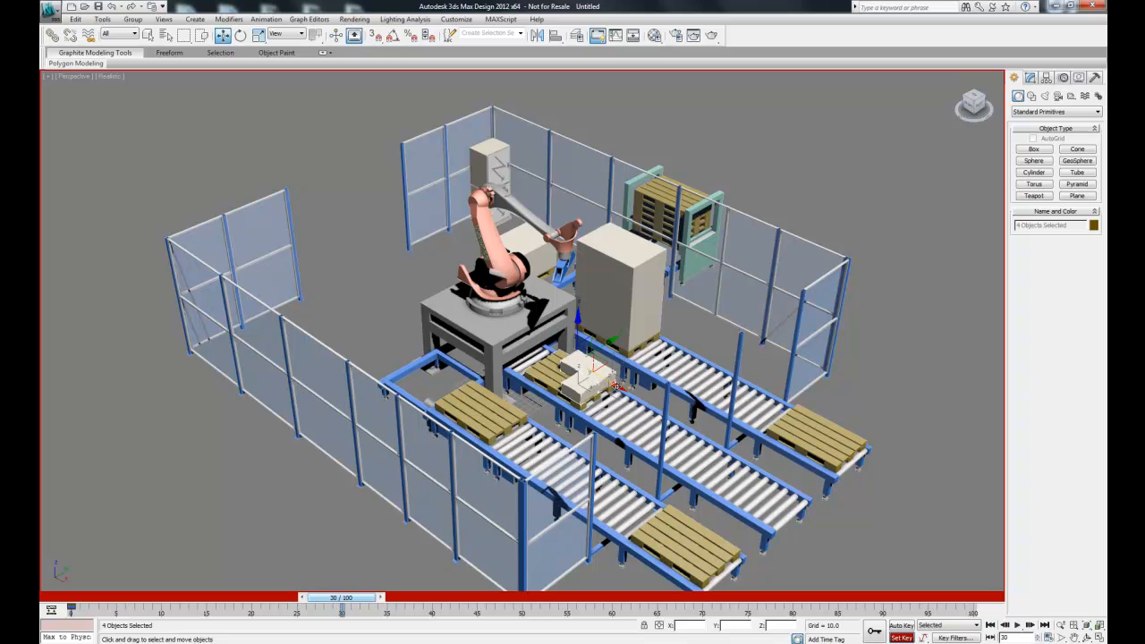
drag(615, 387, 834, 480)
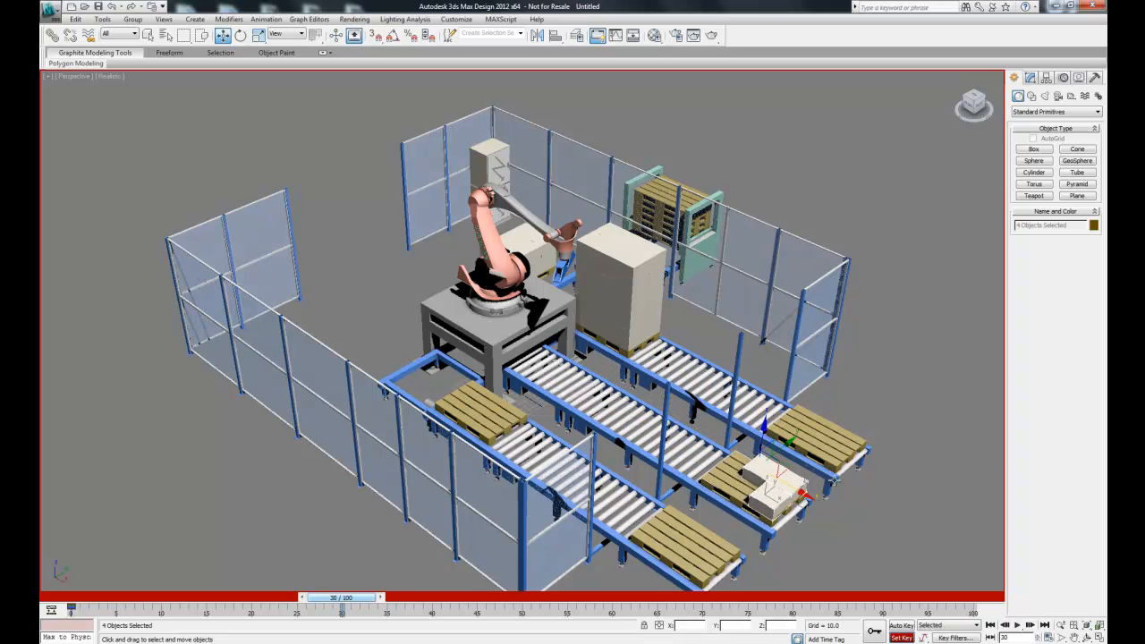
click(891, 560)
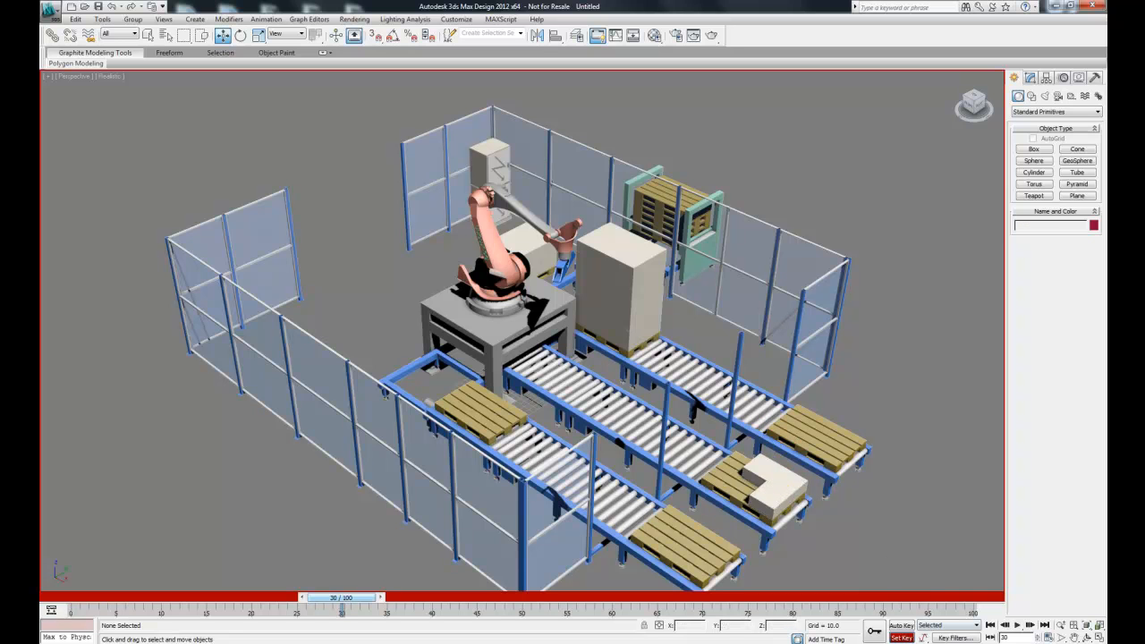
Turn off Set Key mode and, at frame 42, keyframe the pallet and its three boxes moved back to about the conveyor's middle
click(902, 638)
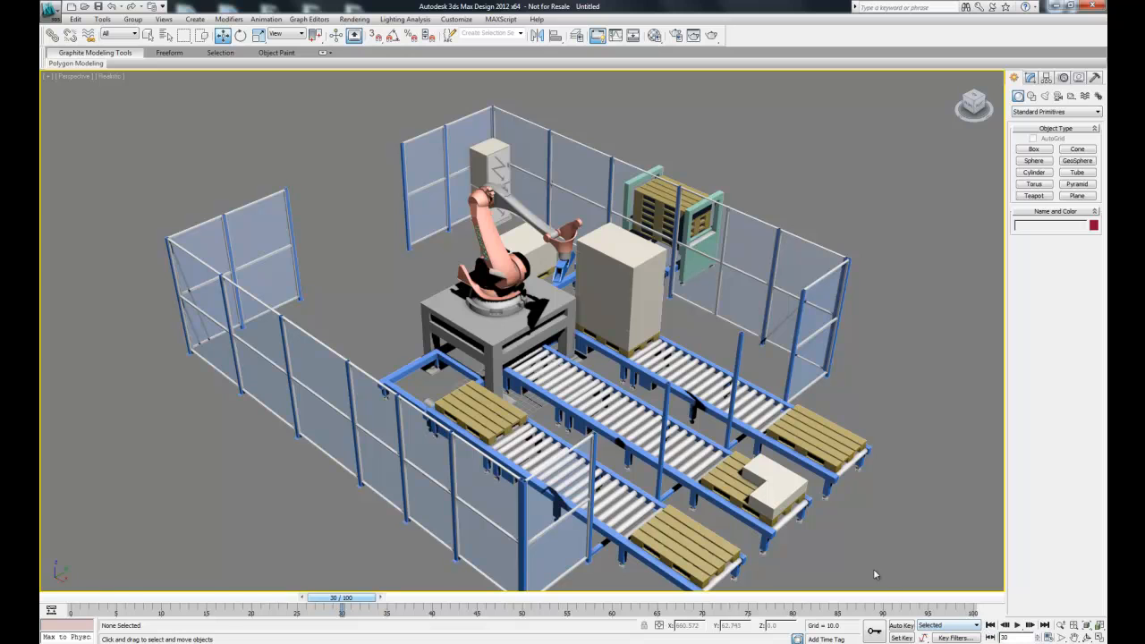
click(723, 487)
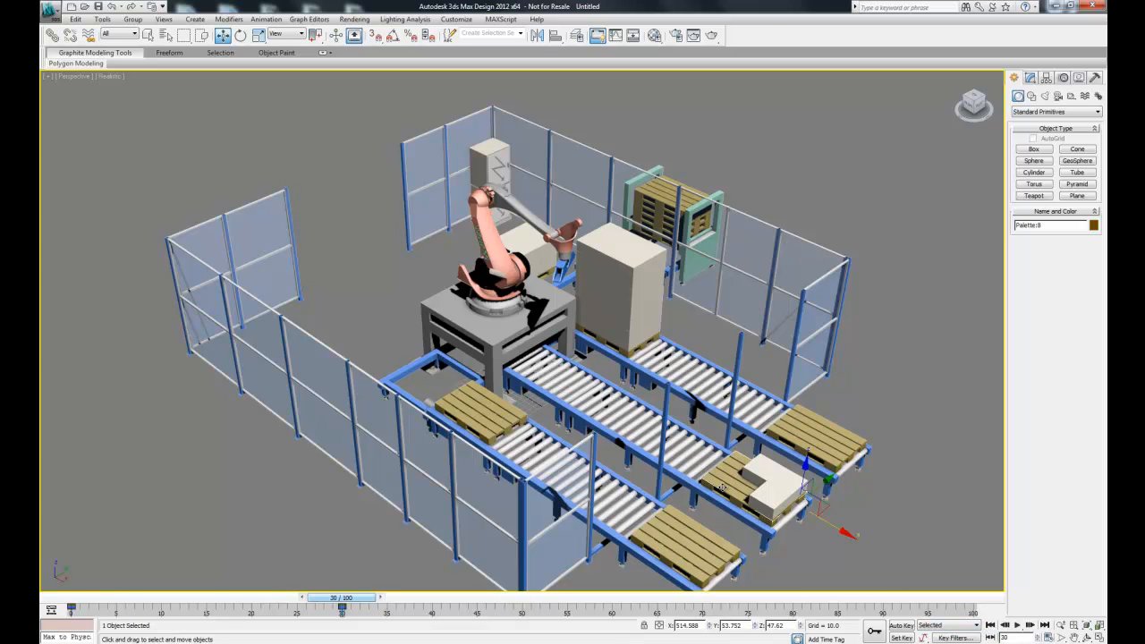
ctrl+click(784, 474)
ctrl+click(785, 488)
ctrl+click(774, 499)
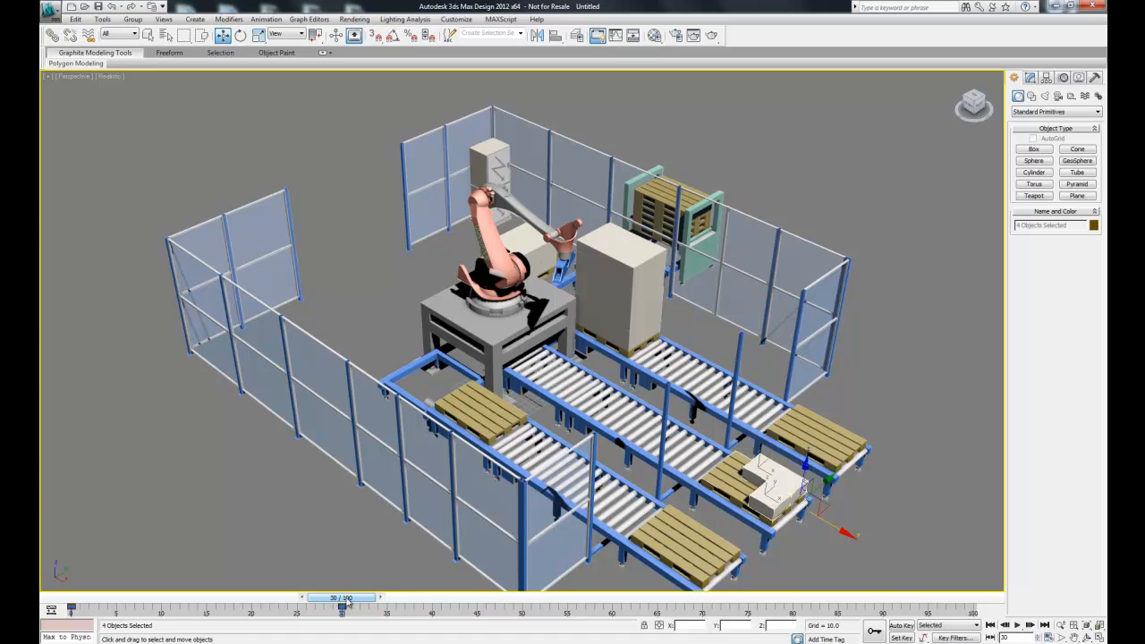
drag(346, 598, 453, 599)
drag(853, 537, 725, 489)
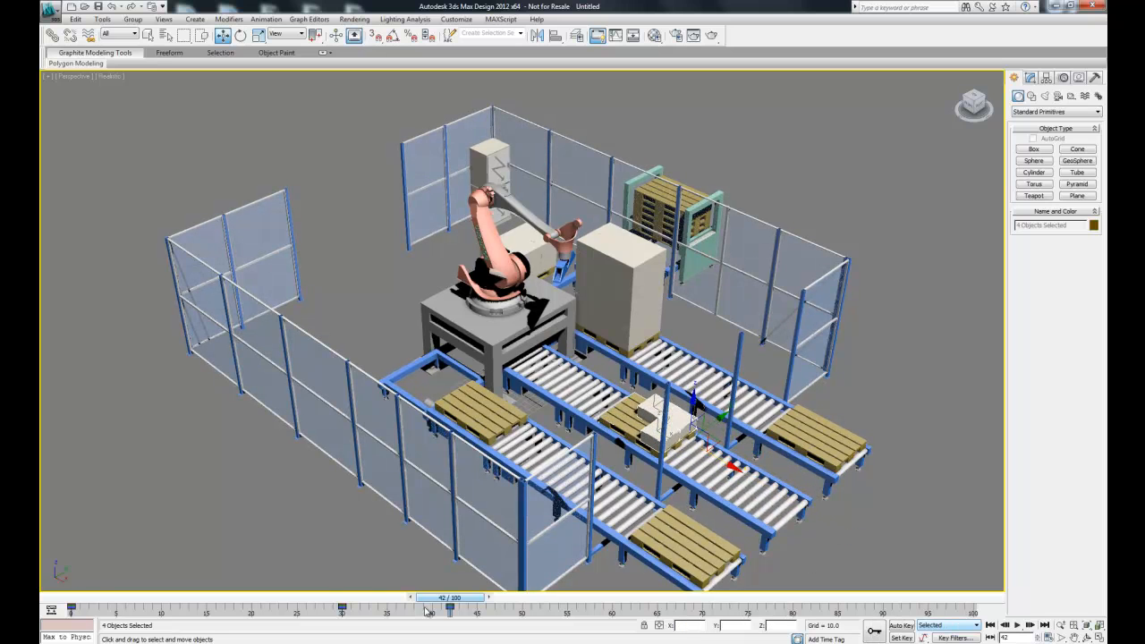
Play and scrub through the pallet's animation, and return to frame 0
drag(443, 597, 307, 598)
click(1017, 626)
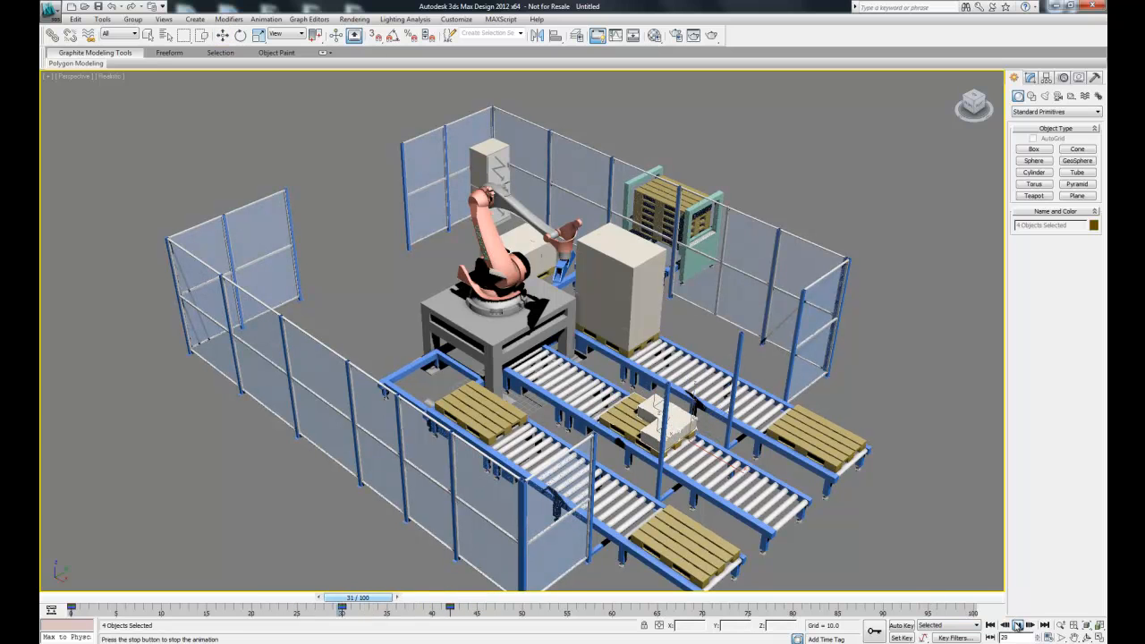
click(560, 608)
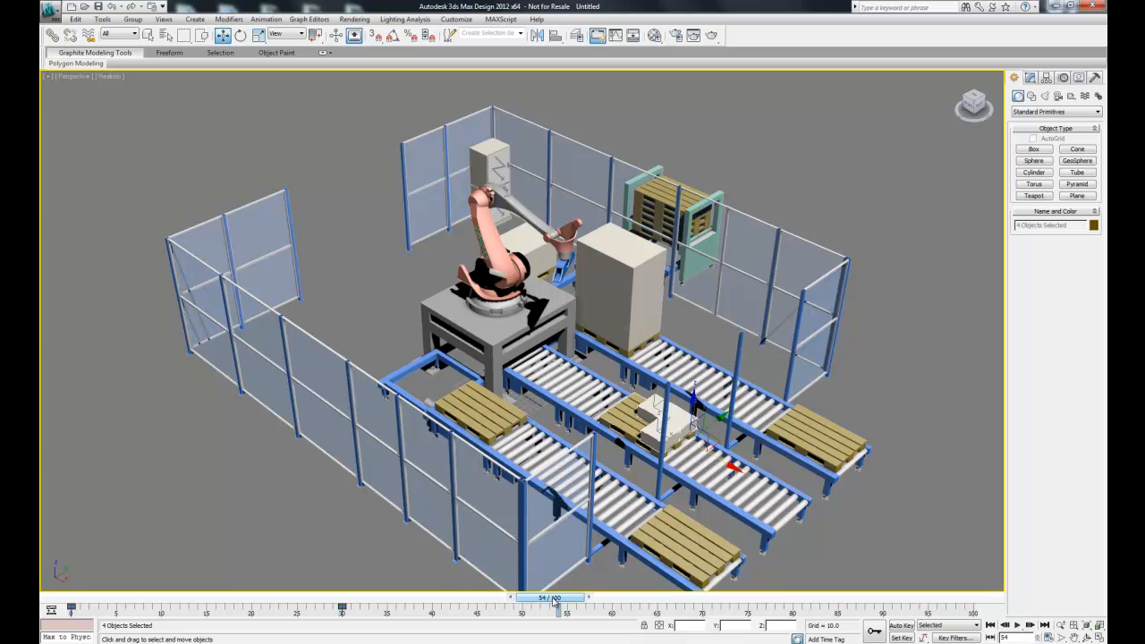
click(990, 625)
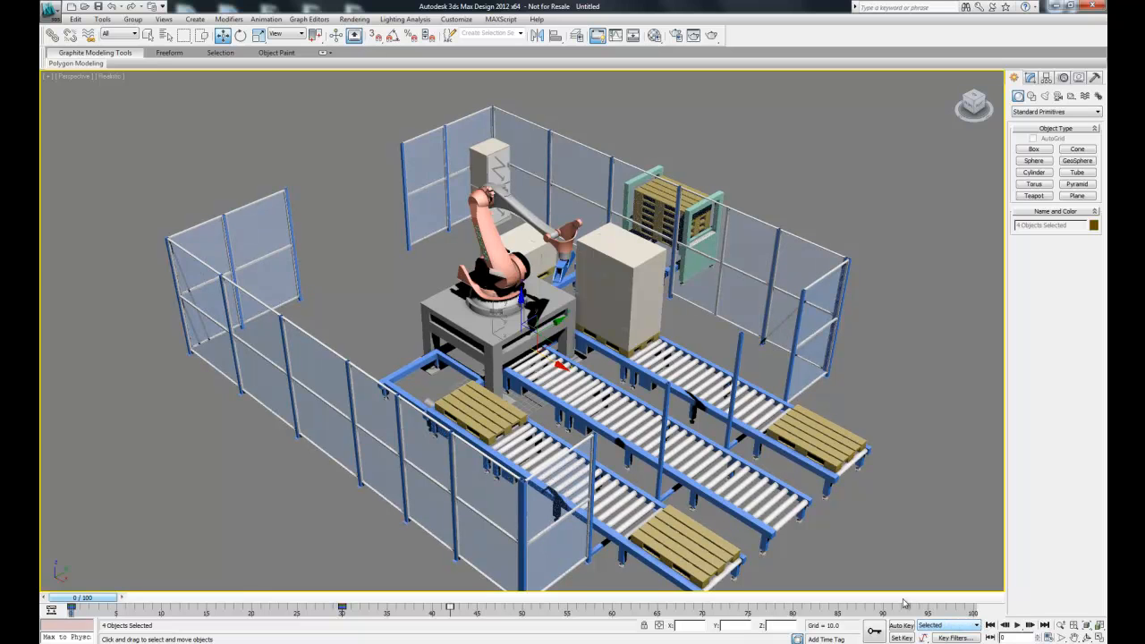
Undo the frame 42 keyframe that moved the pallet and its three boxes back, and play the animation
key(ctrl+z)
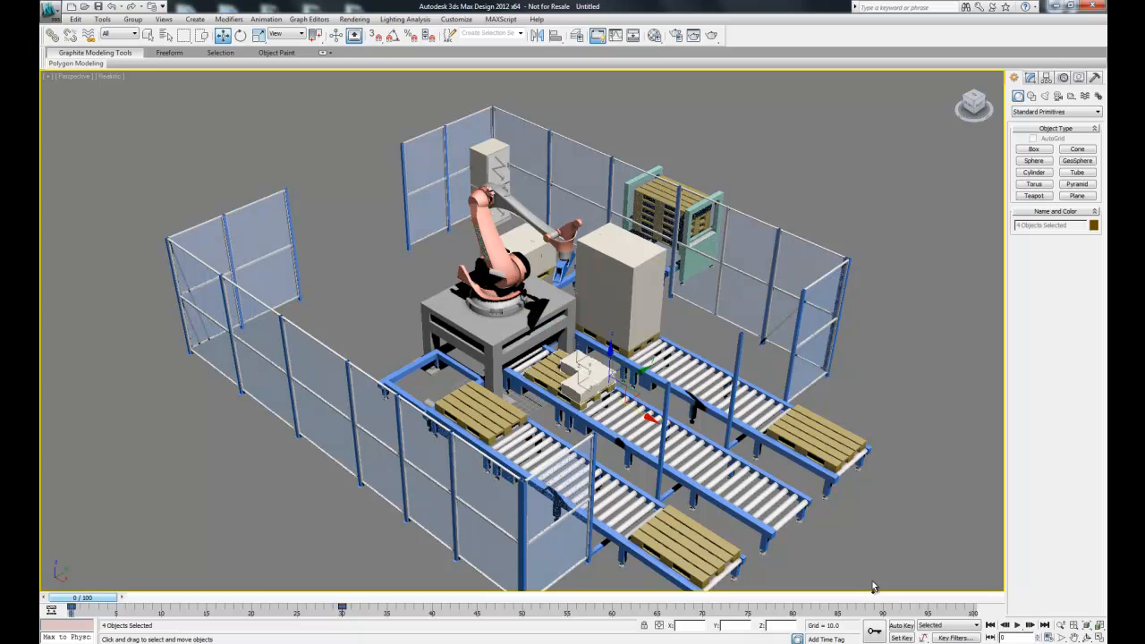
key(ctrl+z)
key(ctrl+z)
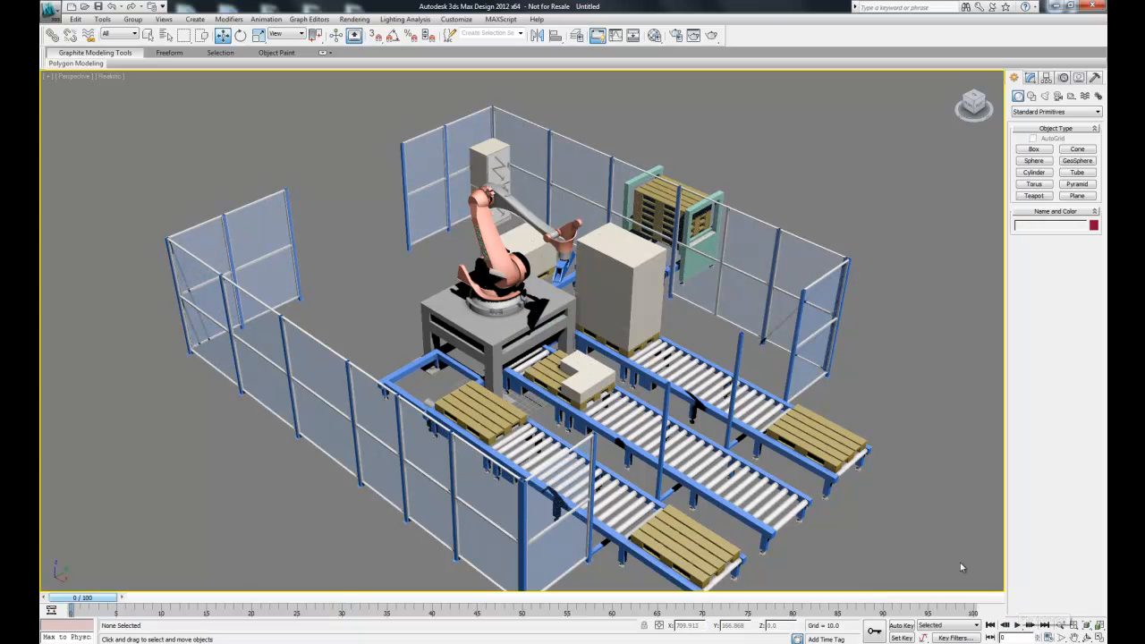
click(1017, 626)
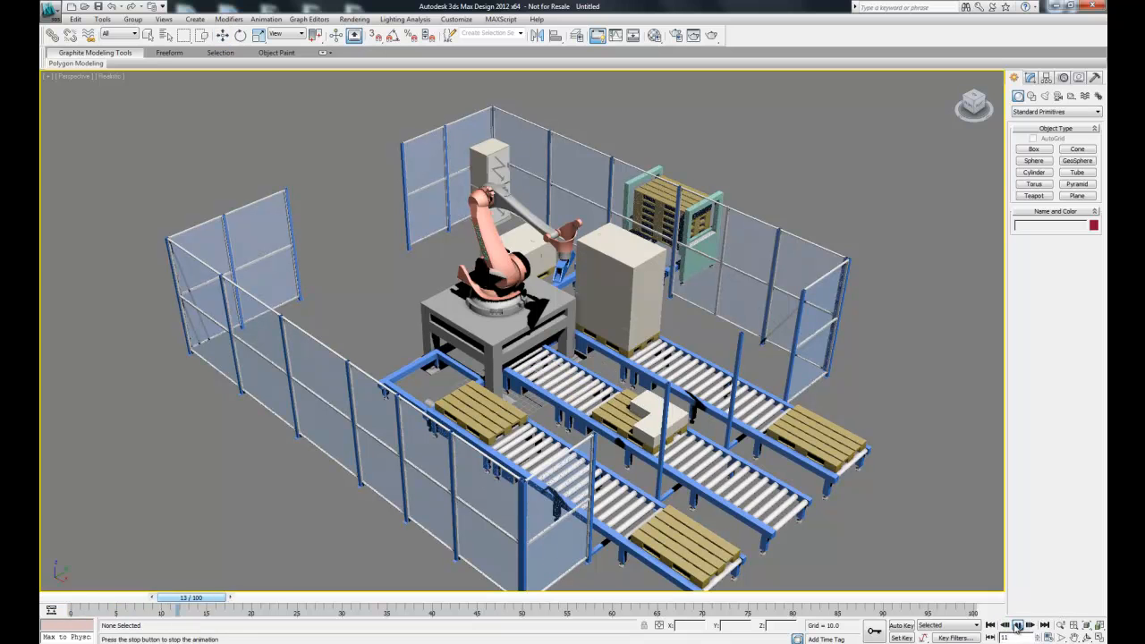
click(1017, 626)
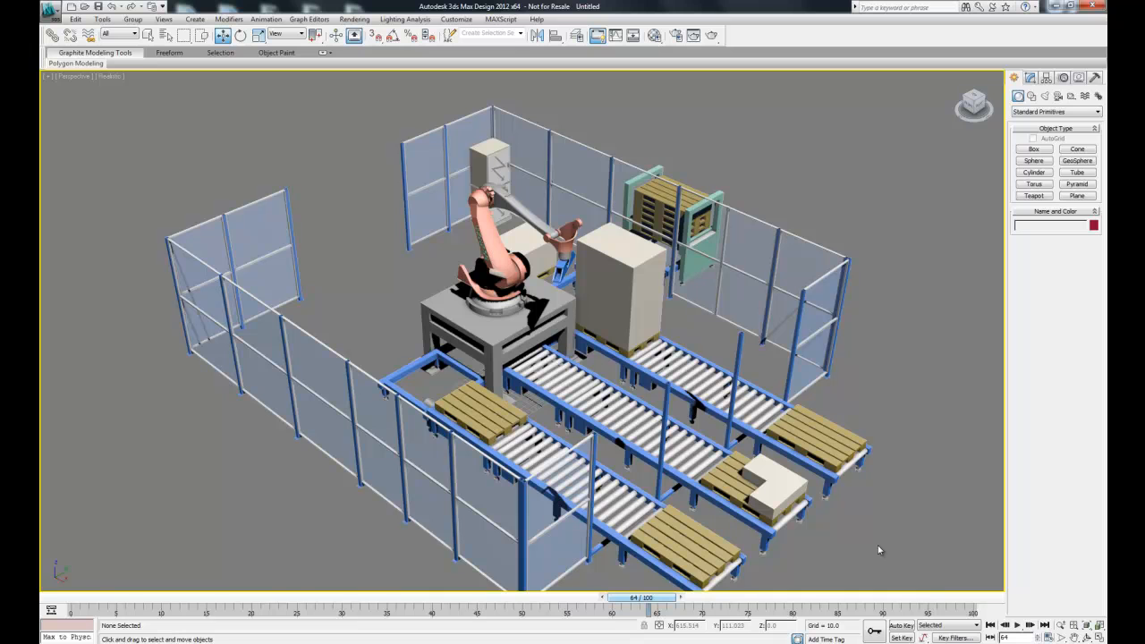
Turn on Set Key mode, move the frame 30 keys of all objects to frame 60, and clear the selection
click(901, 638)
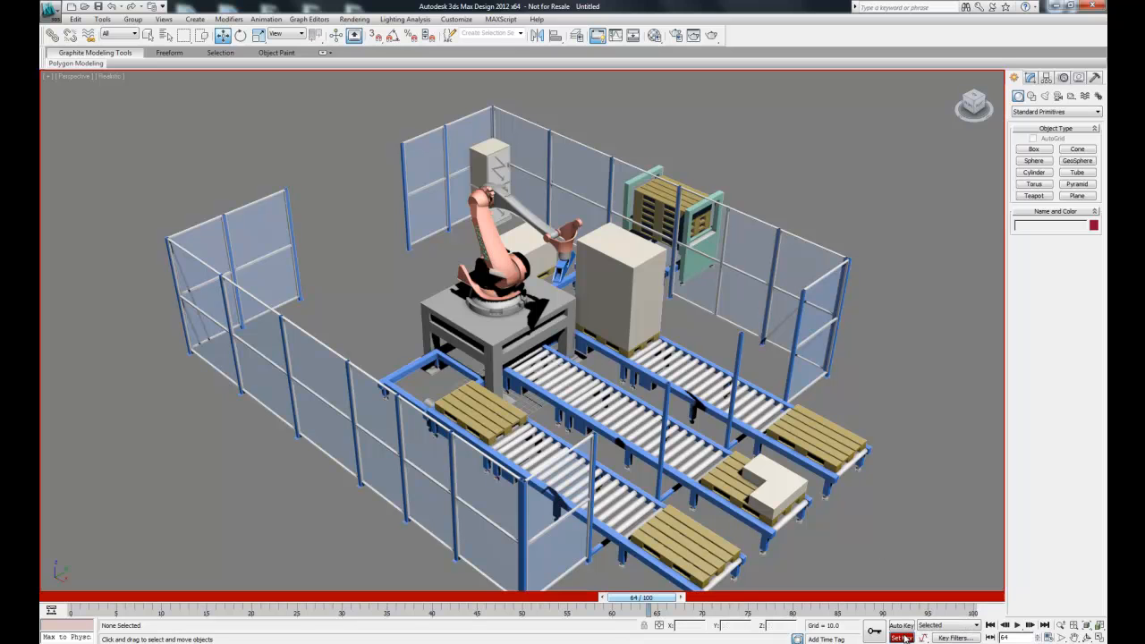
key(ctrl+a)
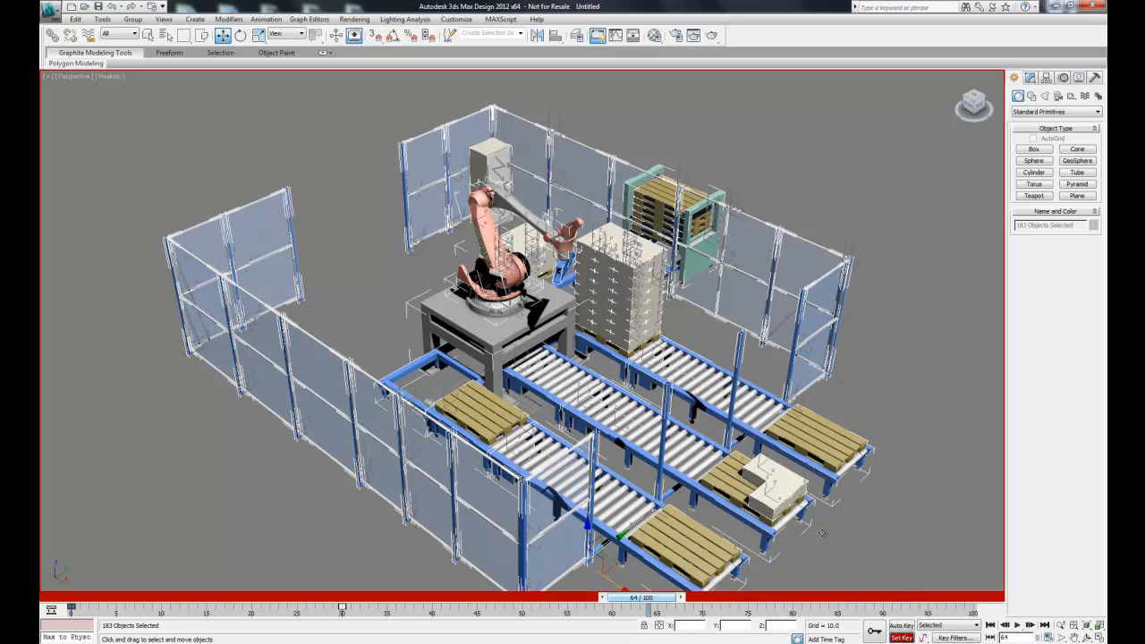
drag(343, 608, 611, 612)
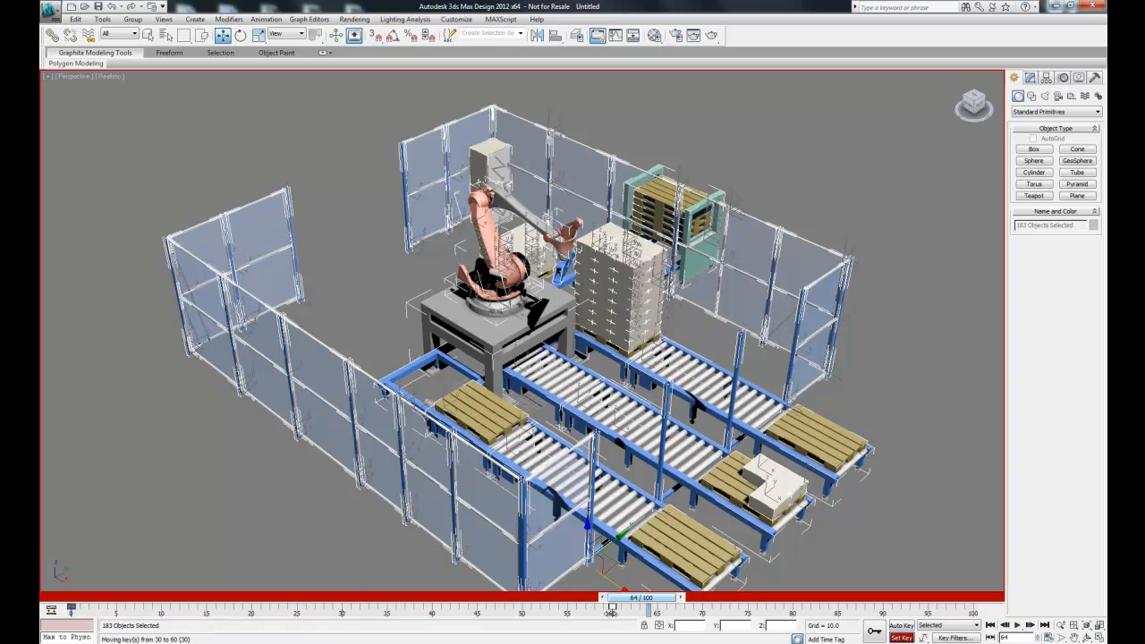
click(829, 556)
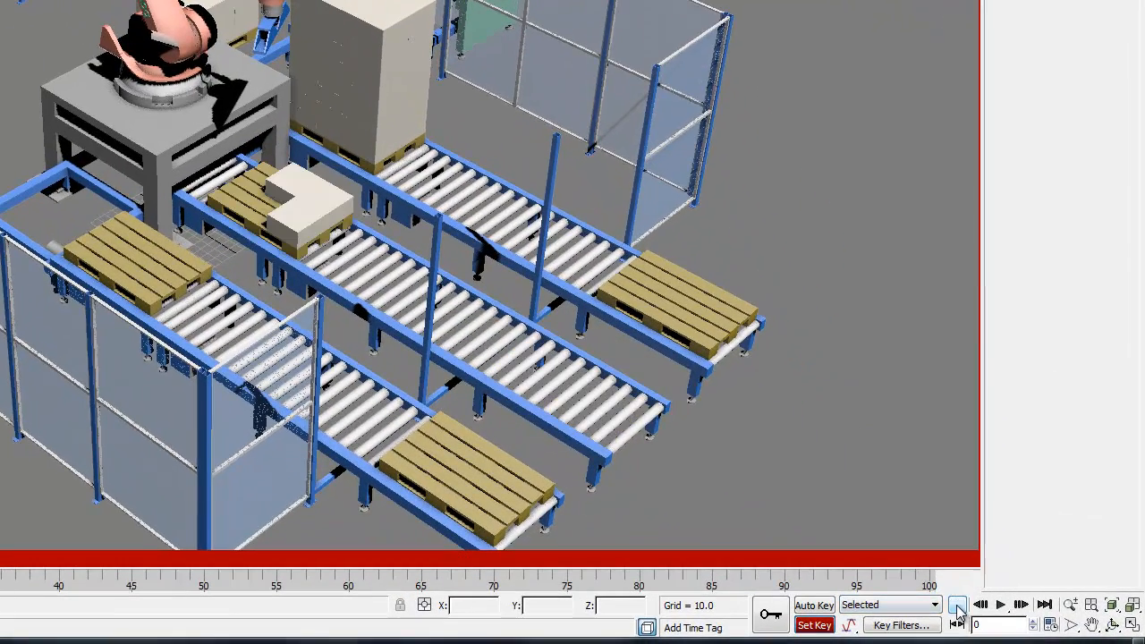
Play the animation from frame 0 to check the loaded pallet's new travel time
click(990, 625)
click(1000, 606)
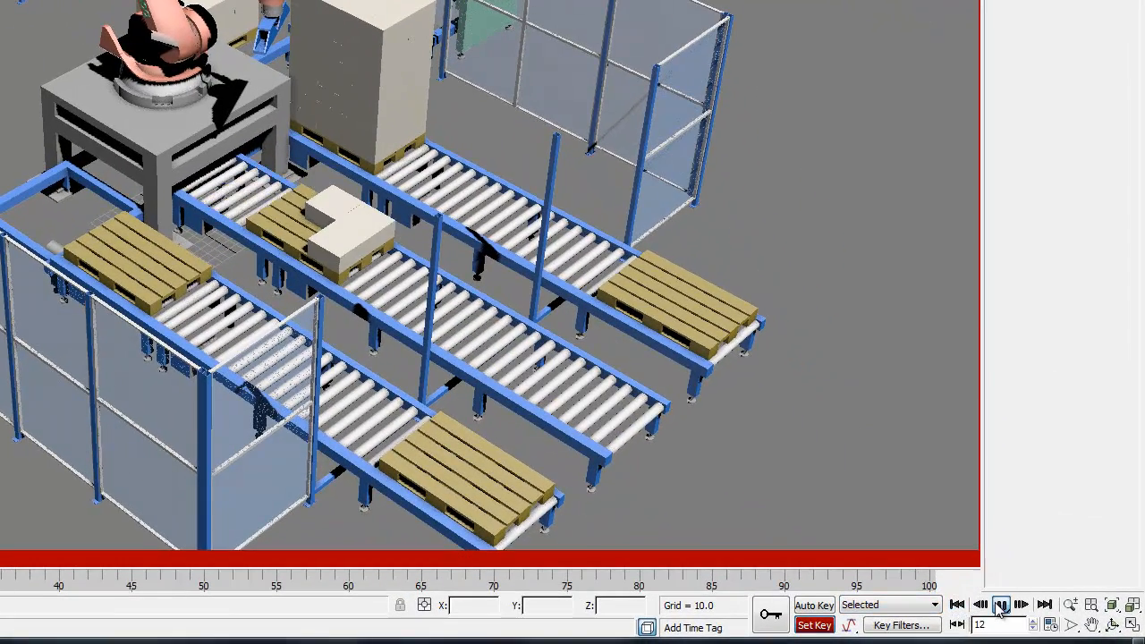
click(1000, 605)
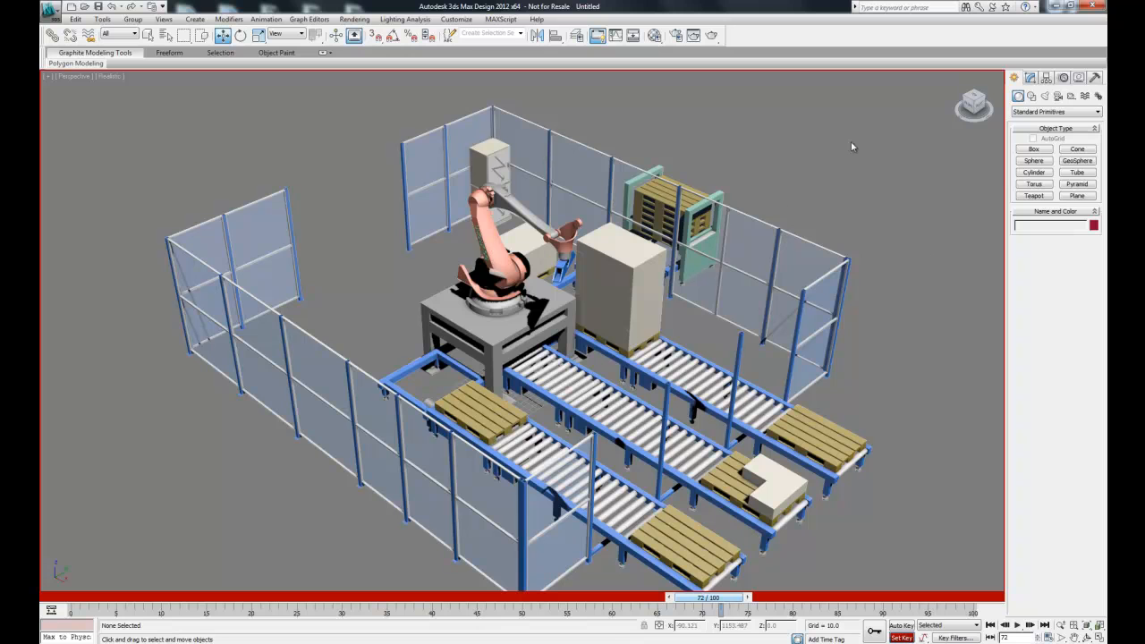
Hide the robot's pedestal, base and main arm parts together as one selection
click(488, 340)
ctrl+click(496, 303)
ctrl+click(495, 235)
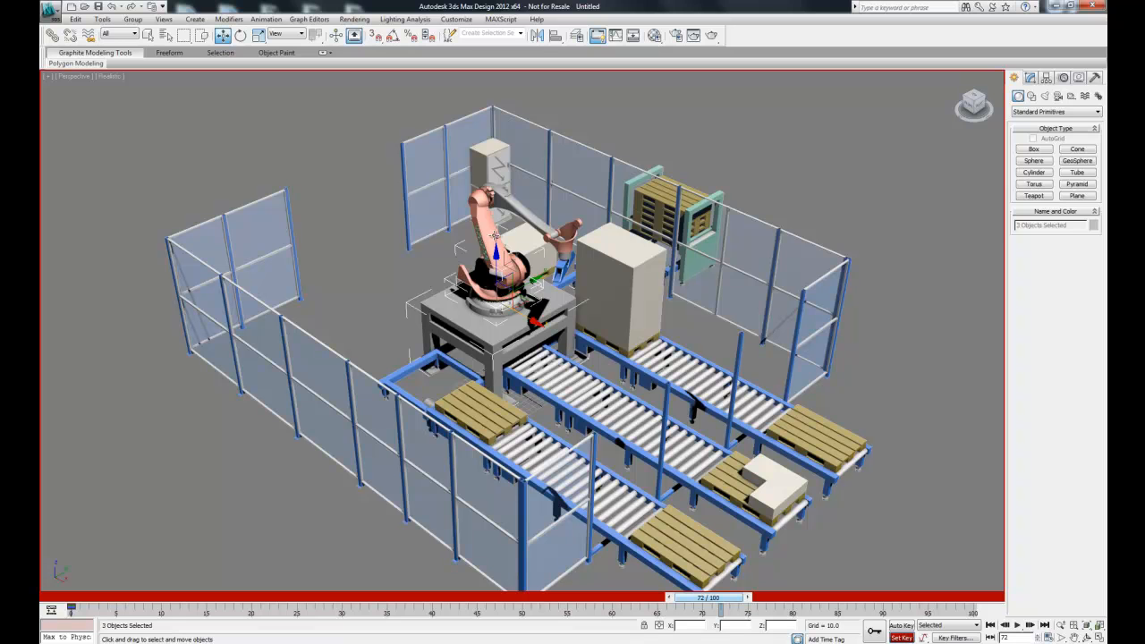
ctrl+click(518, 207)
ctrl+click(483, 182)
right_click(488, 231)
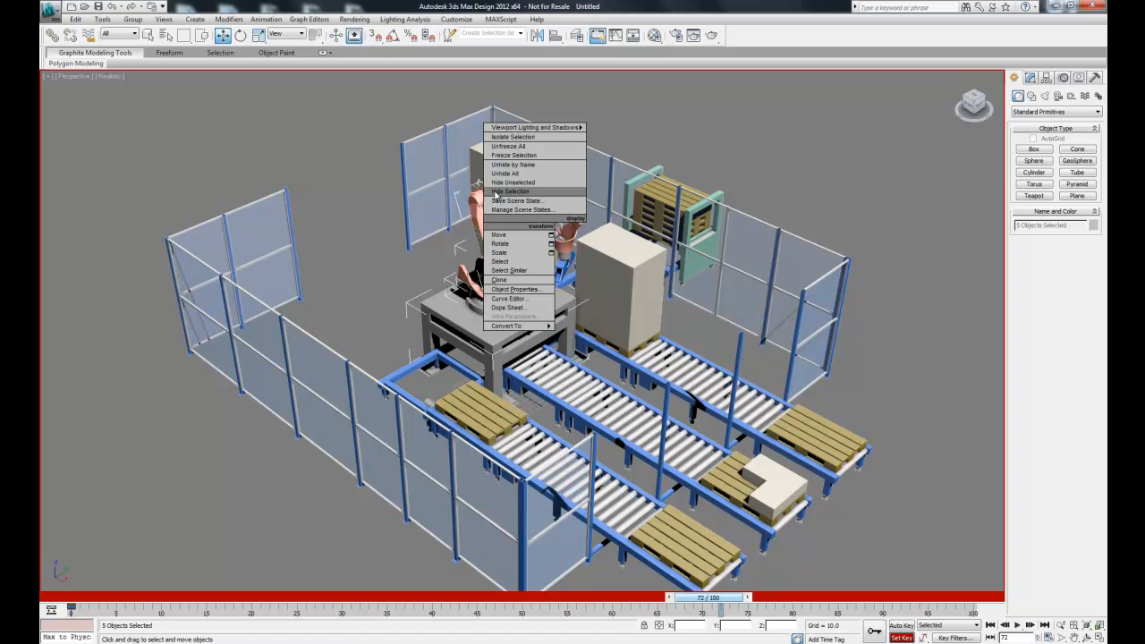
click(493, 192)
Hide the remaining loose robot parts, including the wrist and gripper
click(502, 269)
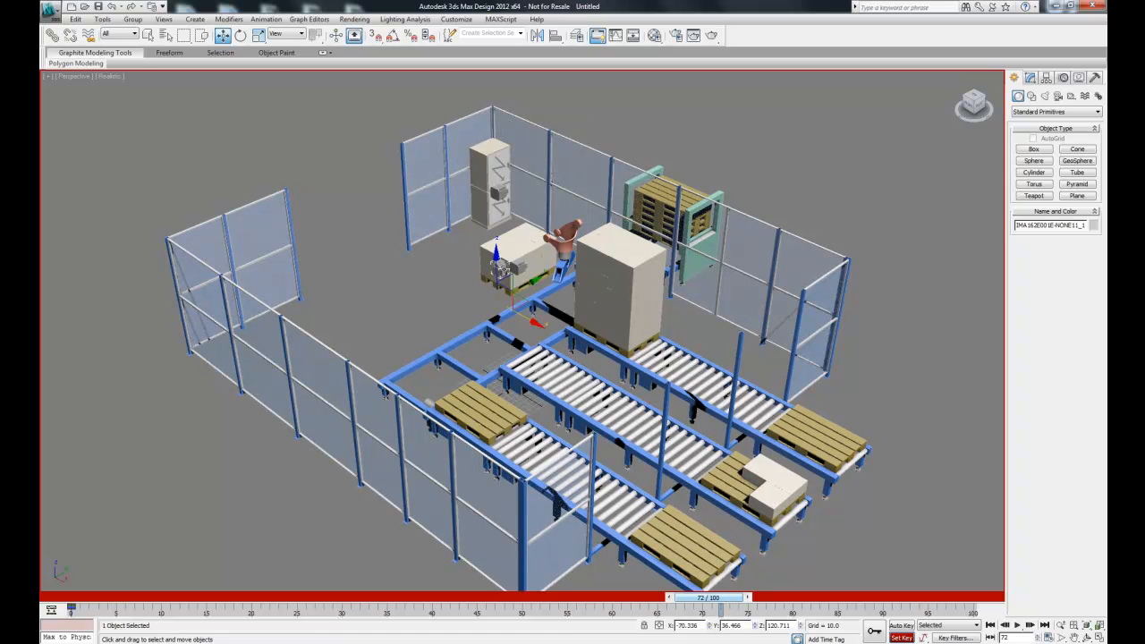
ctrl+click(484, 203)
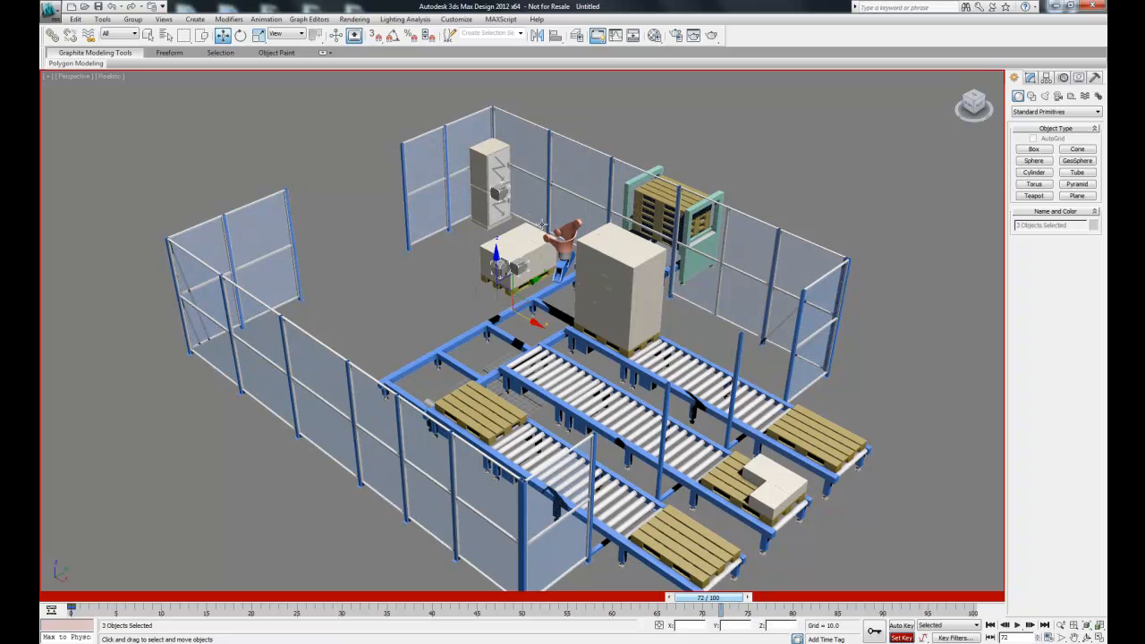
ctrl+click(562, 247)
right_click(563, 269)
click(591, 252)
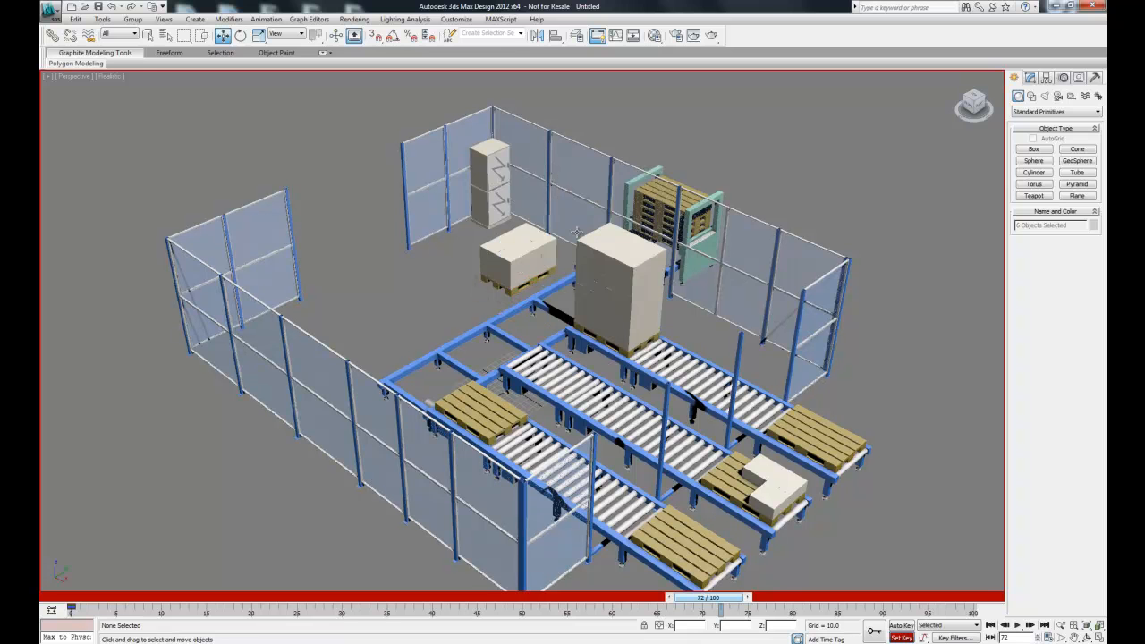
In the top view at frame 90, keyframe the empty pallet and its sliding roller carriage moved in line with the middle conveyor
click(974, 98)
middle_drag(923, 230, 871, 343)
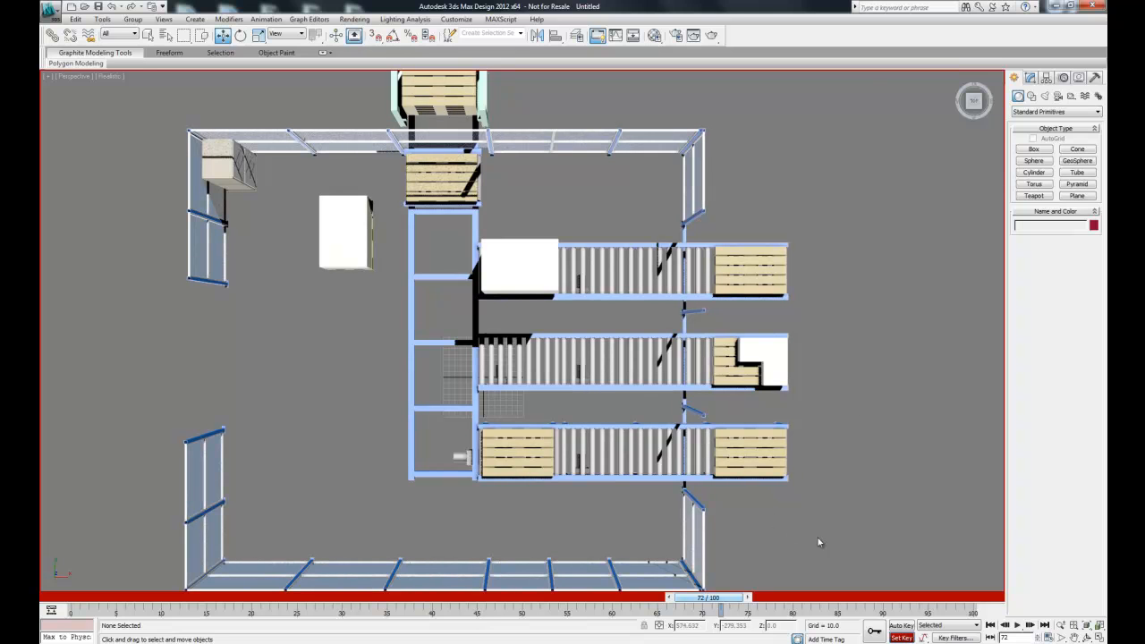
click(464, 193)
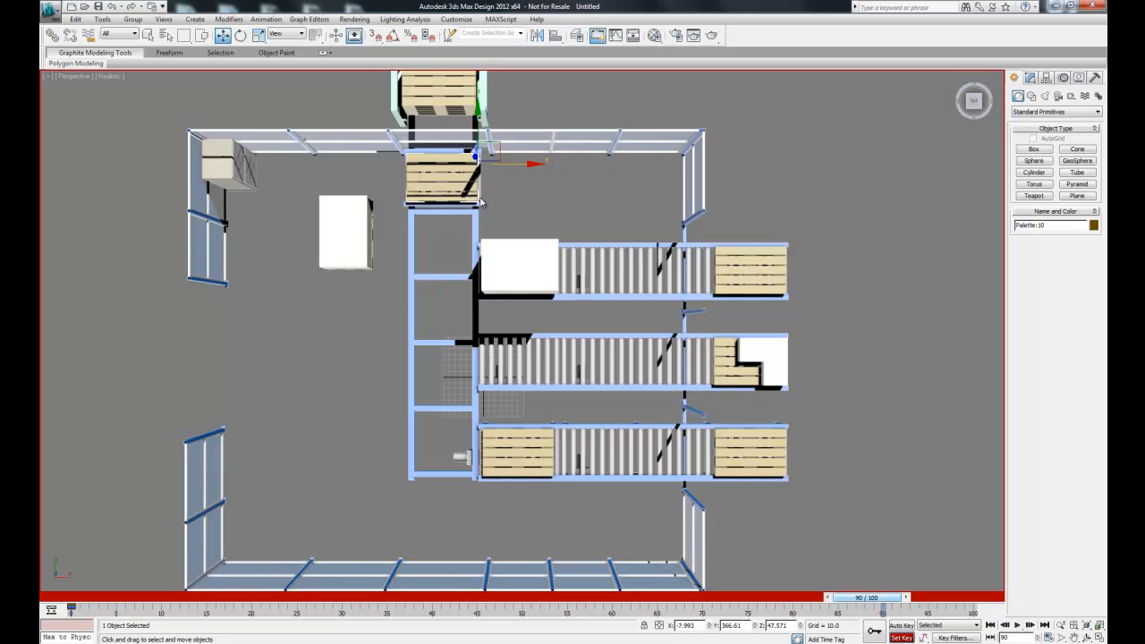
ctrl+click(479, 197)
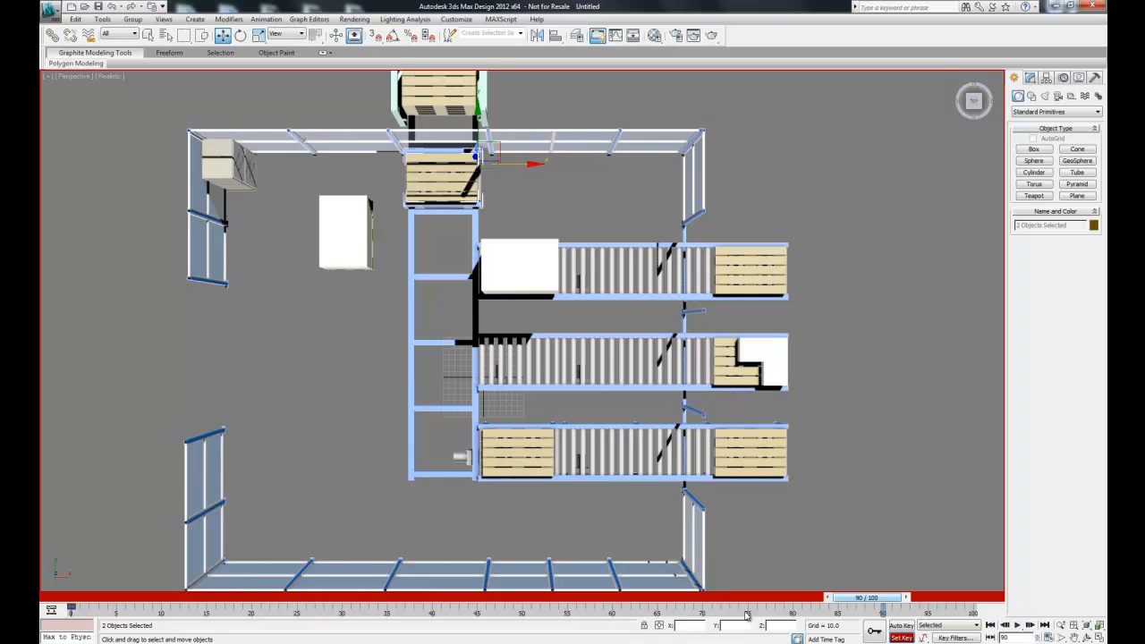
drag(479, 111, 479, 291)
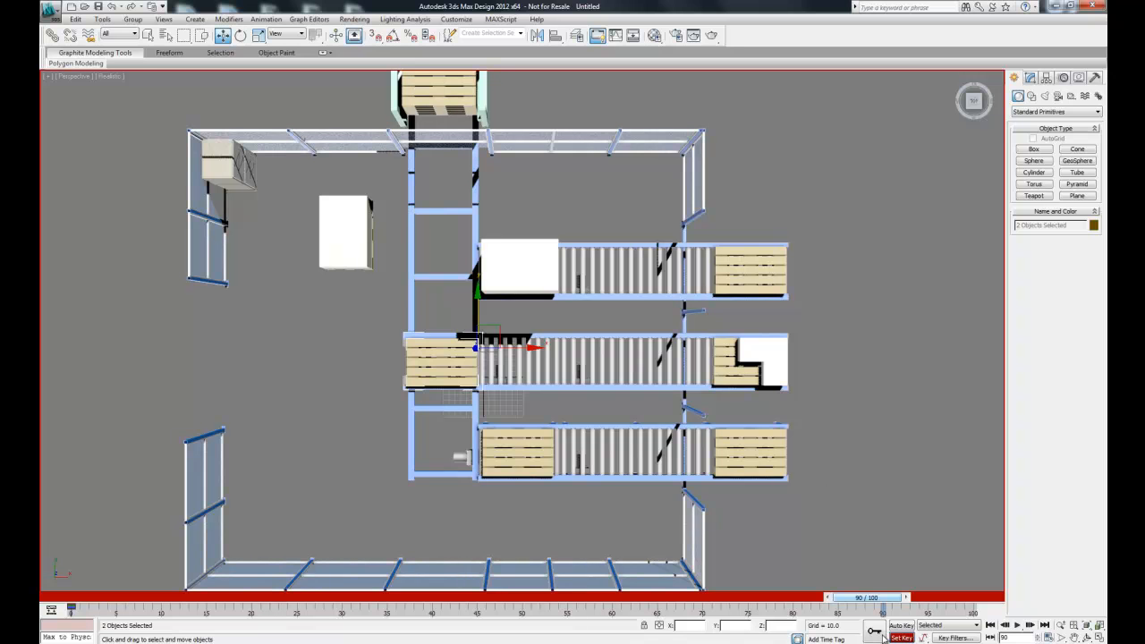
Play the animation from frame 0 to check the carriage and empty pallet's motion, and return to frame 0
click(990, 630)
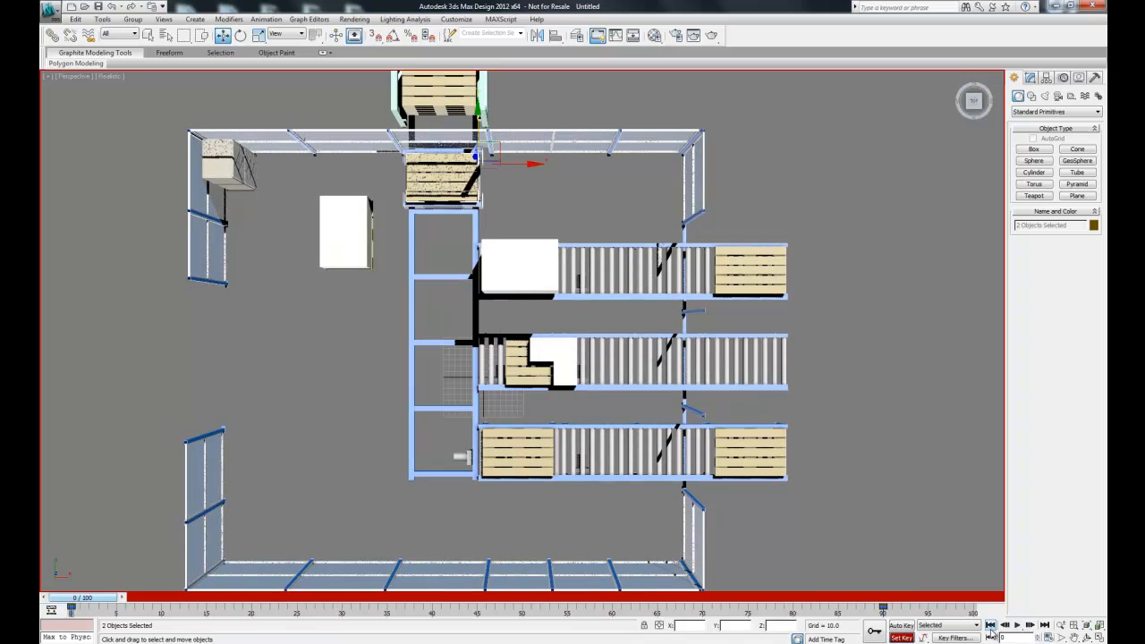
click(1018, 629)
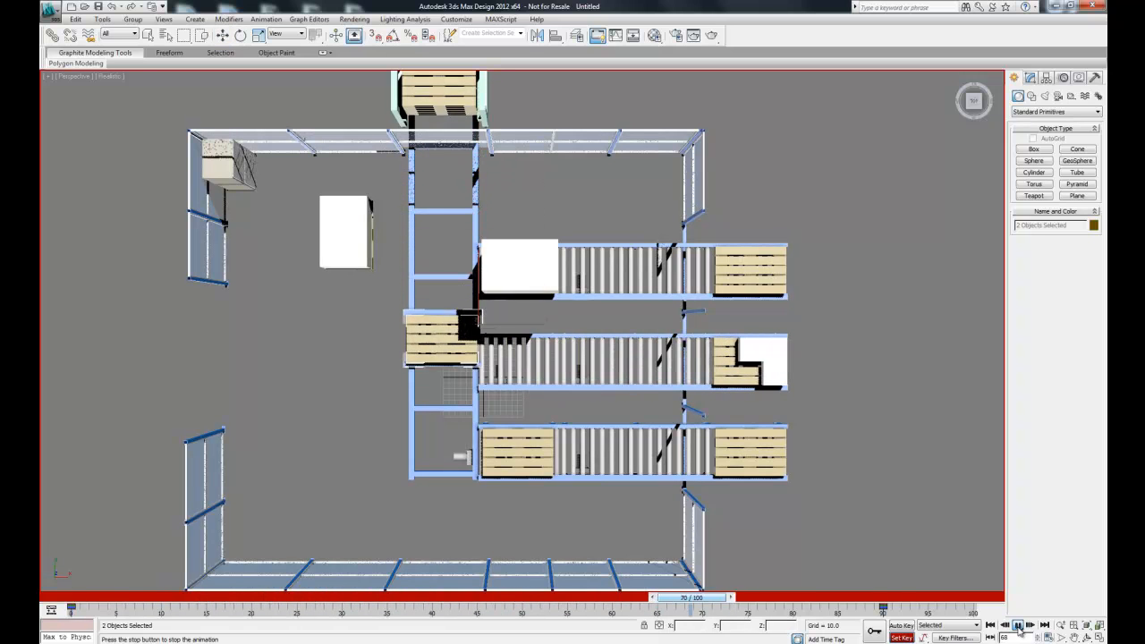
click(1018, 629)
click(991, 626)
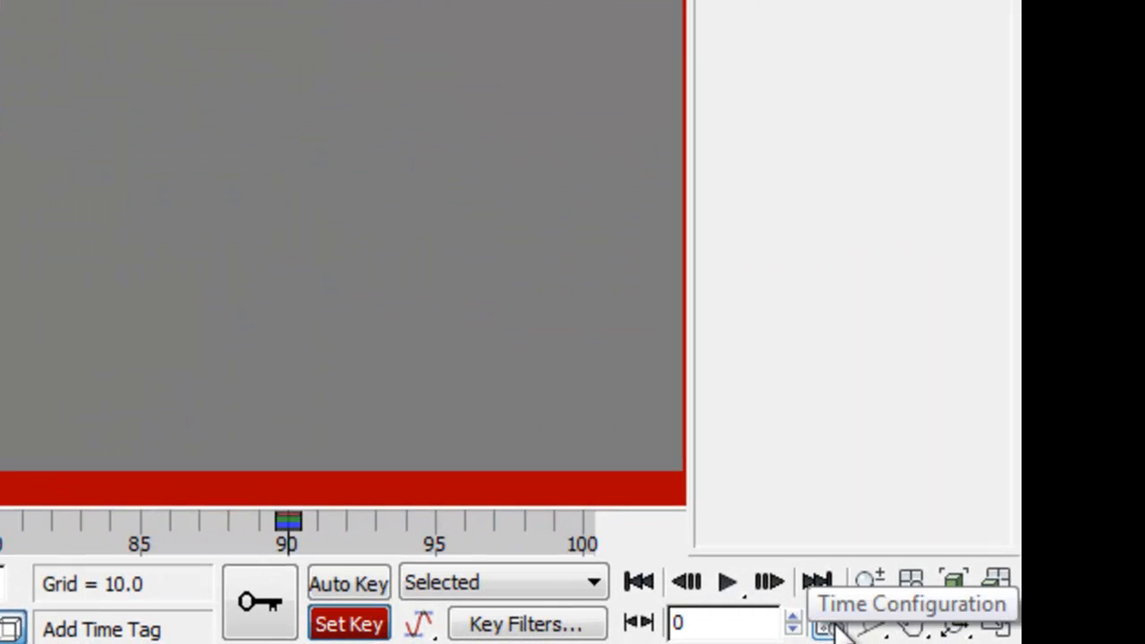
Set the animation's end time to frame 150 in the Time Configuration
click(829, 623)
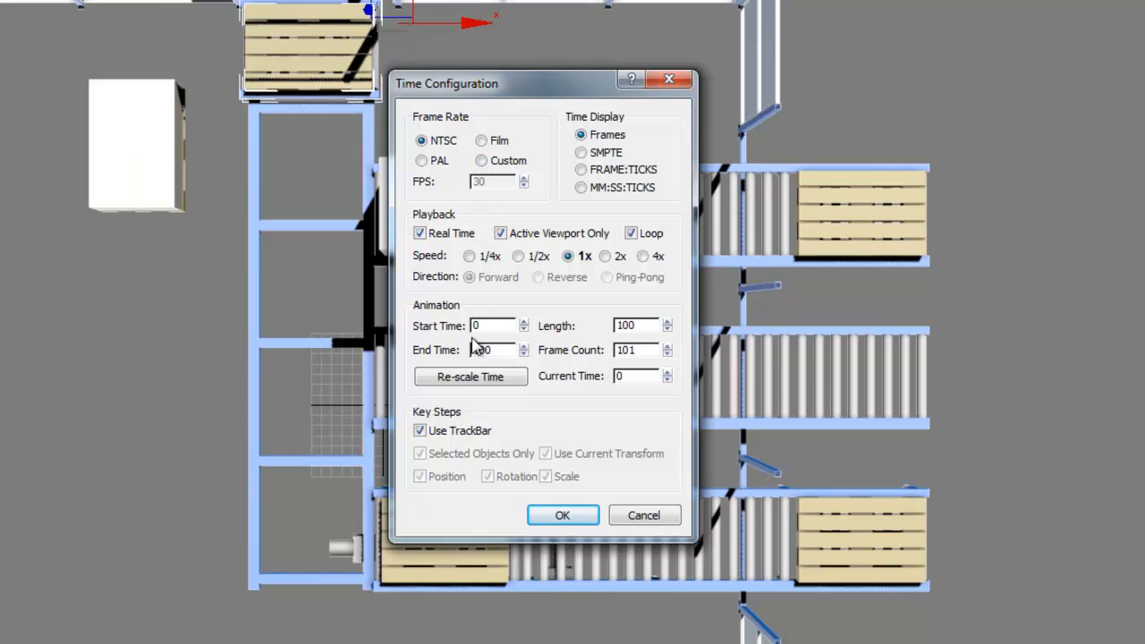
drag(497, 349, 471, 350)
text(15)
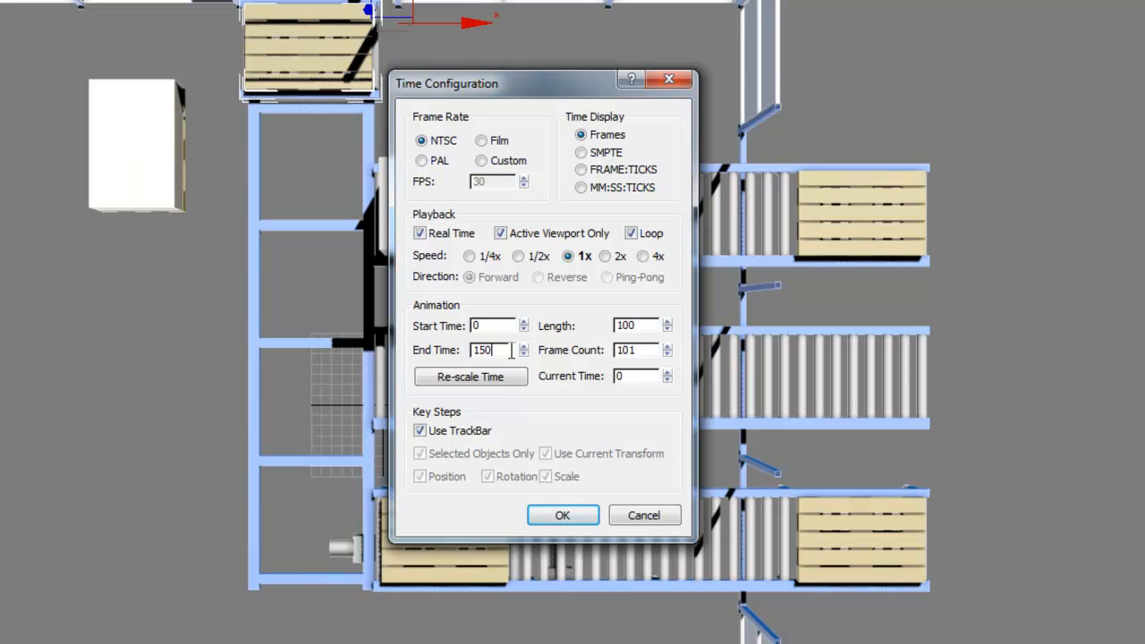
click(563, 515)
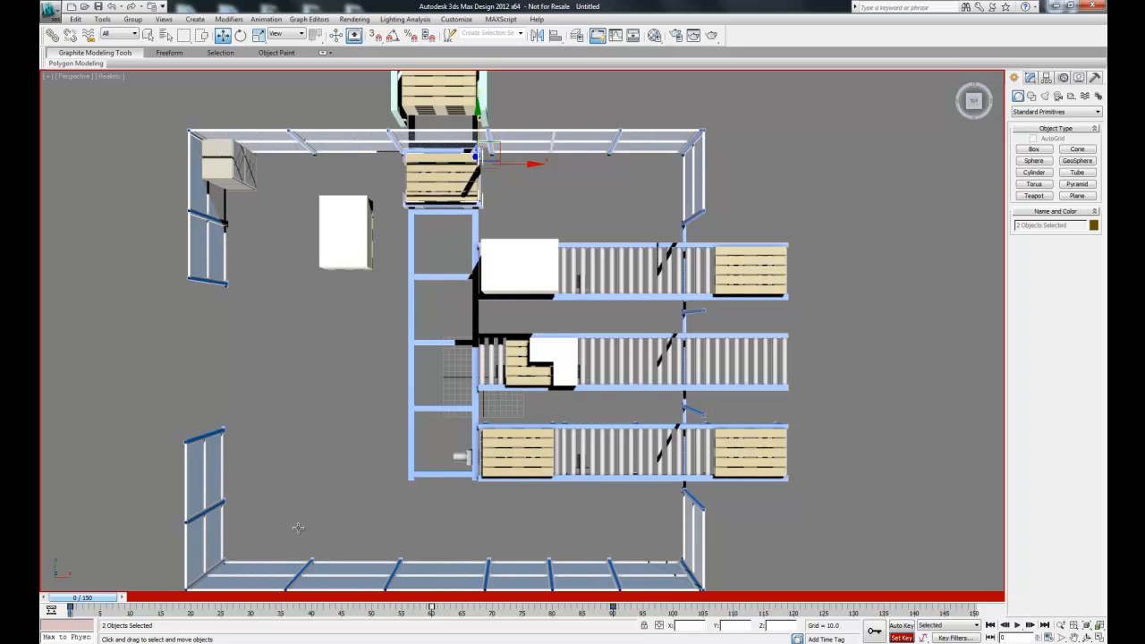
At frame 110, keyframe only the empty pallet moved off the carriage onto the middle conveyor, at about X 177
drag(116, 597, 641, 615)
key(w)
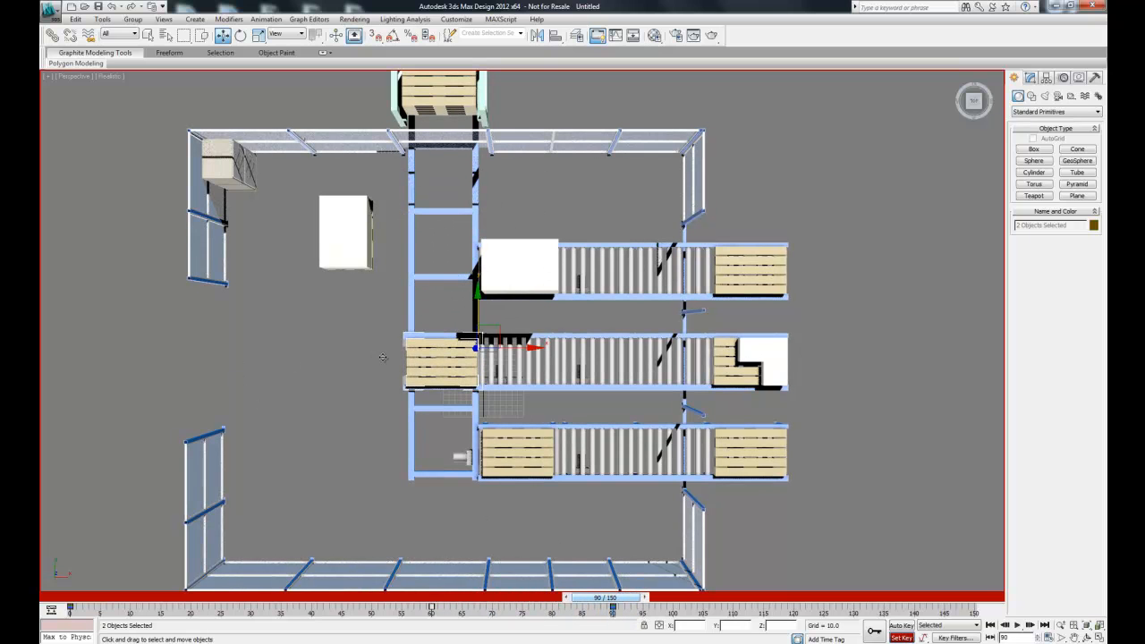
click(444, 358)
drag(644, 598, 756, 600)
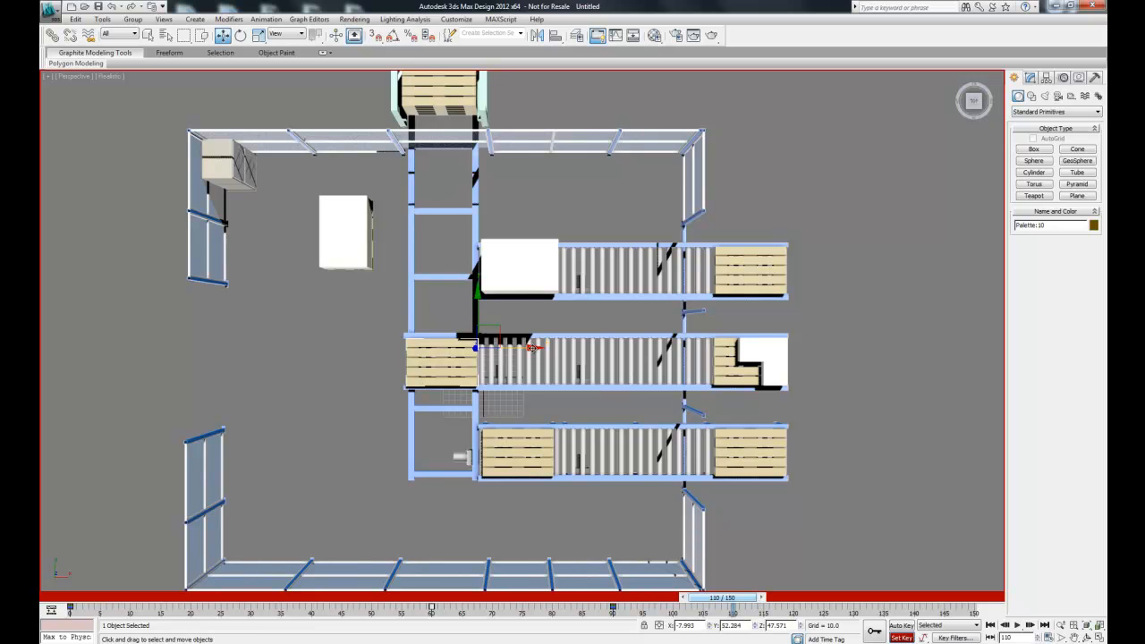
drag(531, 347, 641, 349)
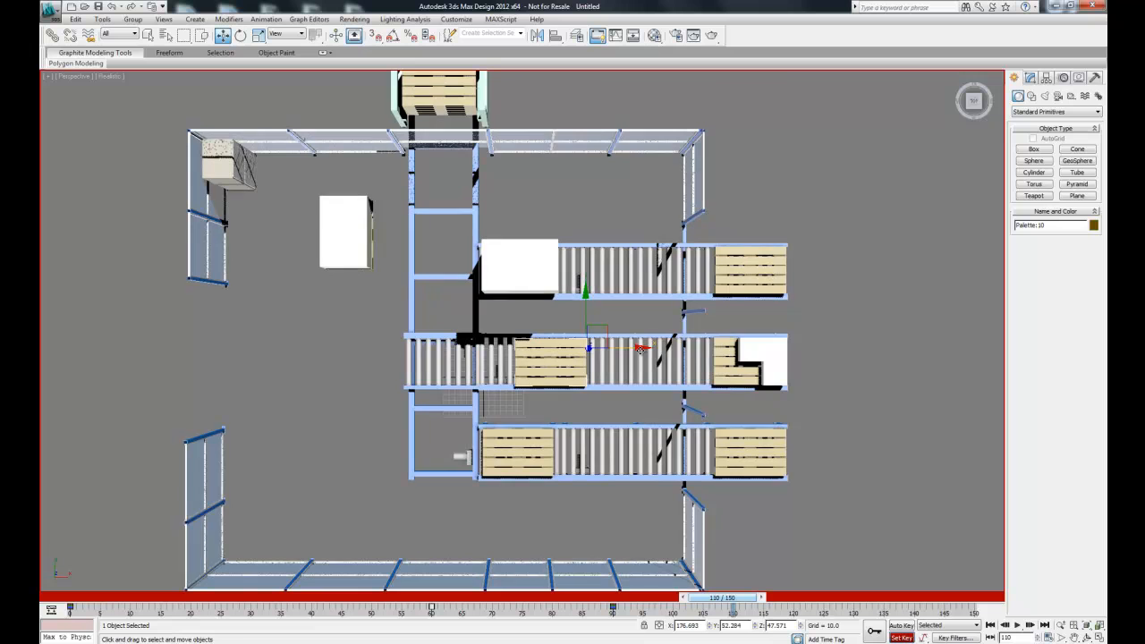
Copy the sliding roller carriage's frame 60 key to frame 140 and its frame 90 key to frame 110, and scrub to check its return
click(457, 388)
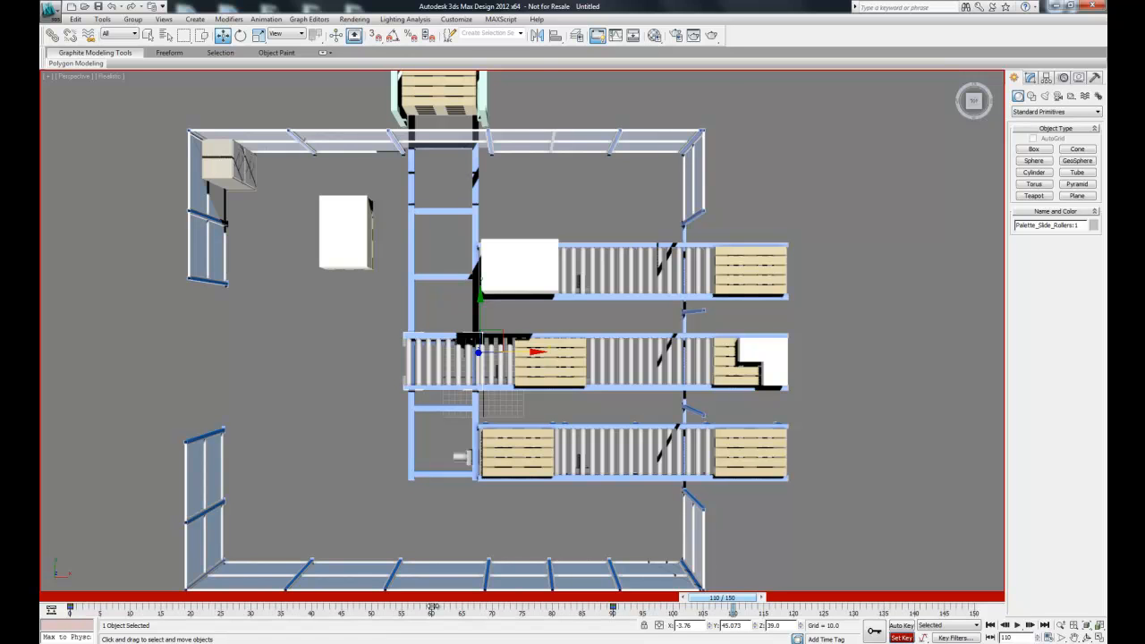
shift+drag(432, 606, 655, 601)
key(w)
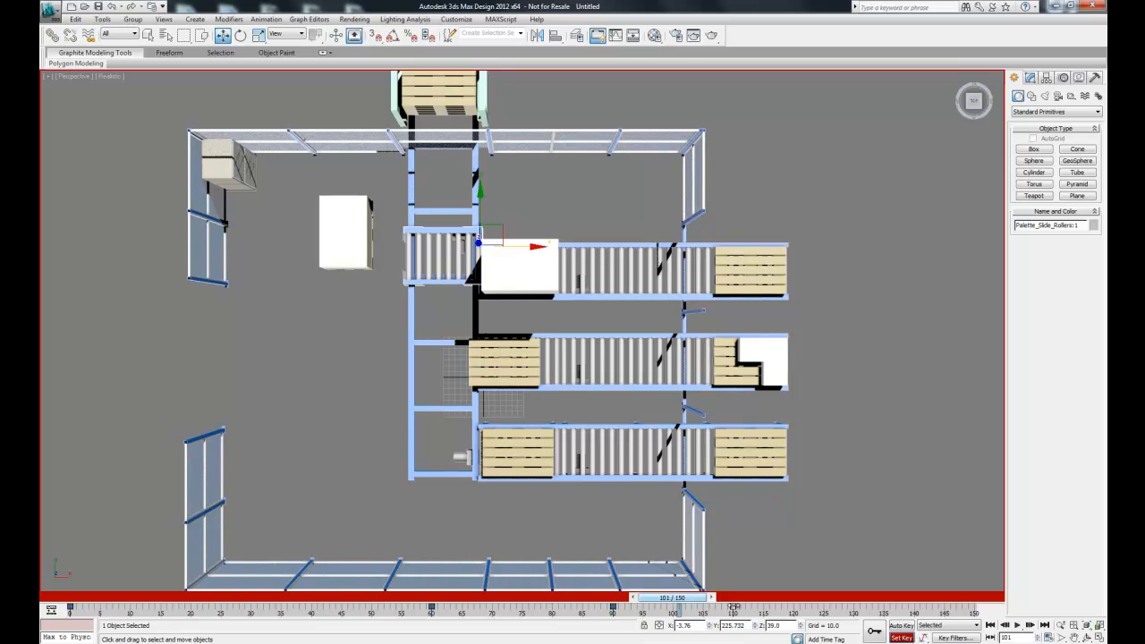
drag(733, 608, 914, 608)
click(613, 609)
mouse_move(613, 609)
shift+mouse_down()
mouse_move(734, 608)
mouse_move(599, 599)
shift+mouse_up()
drag(531, 599, 926, 599)
key(w)
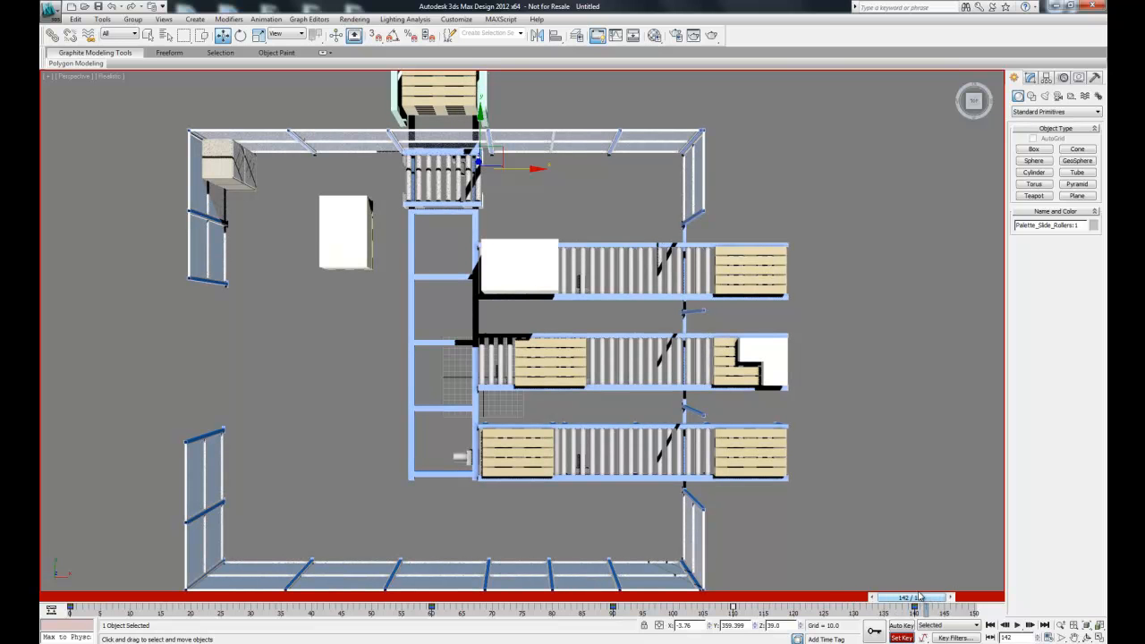
Clear the selection and play the lengthened animation from frame 0 in the angled perspective view
click(982, 110)
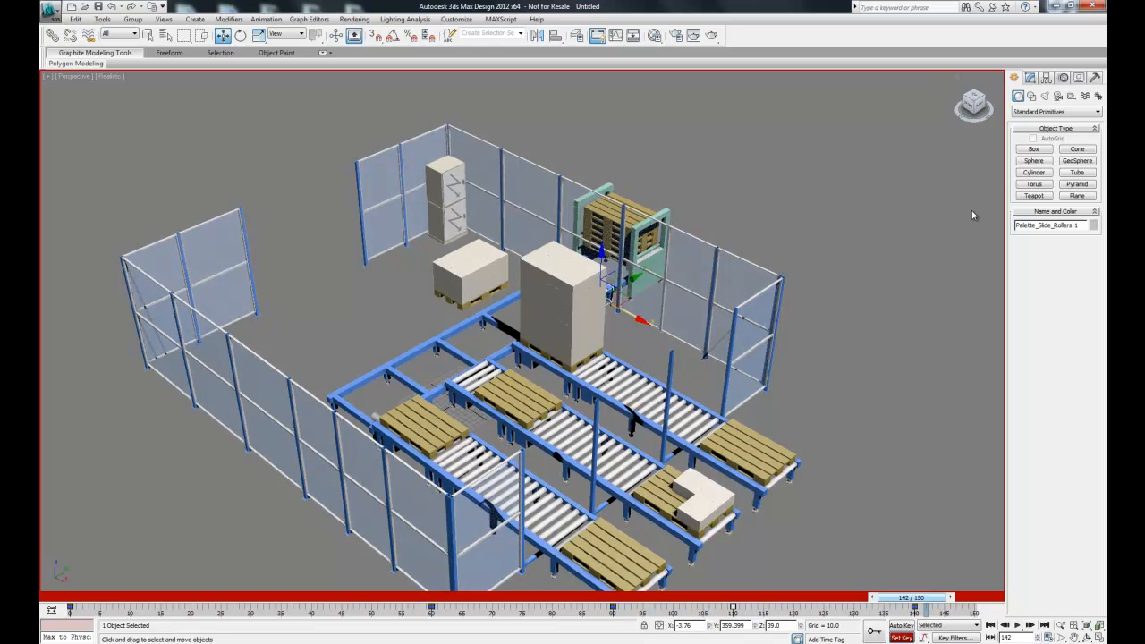
click(930, 325)
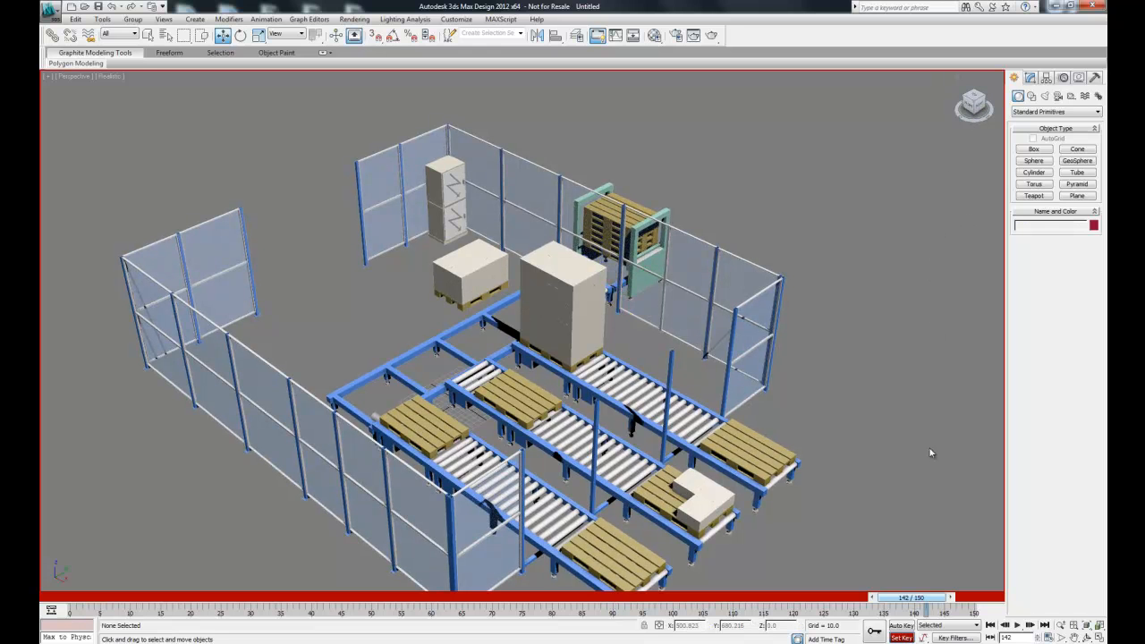
click(992, 624)
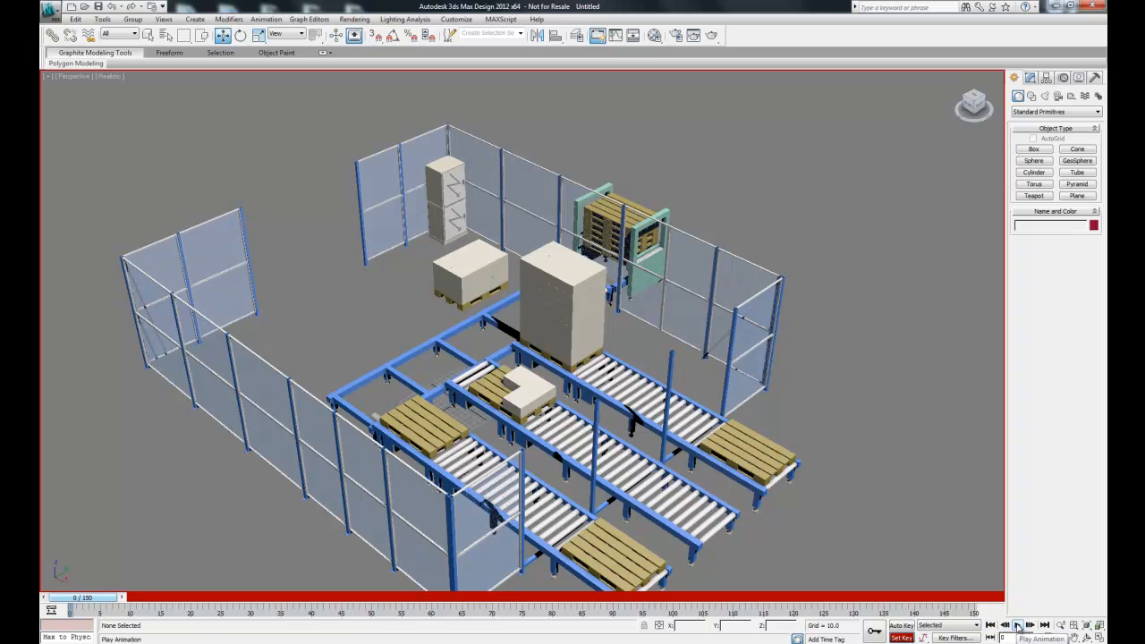
click(1018, 627)
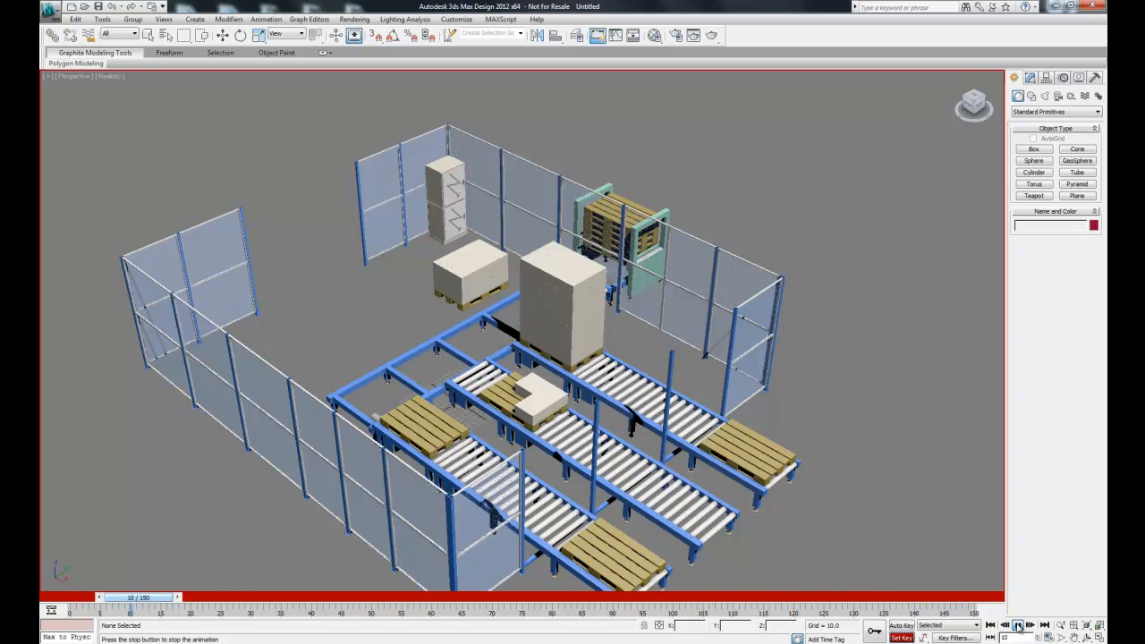
click(1018, 627)
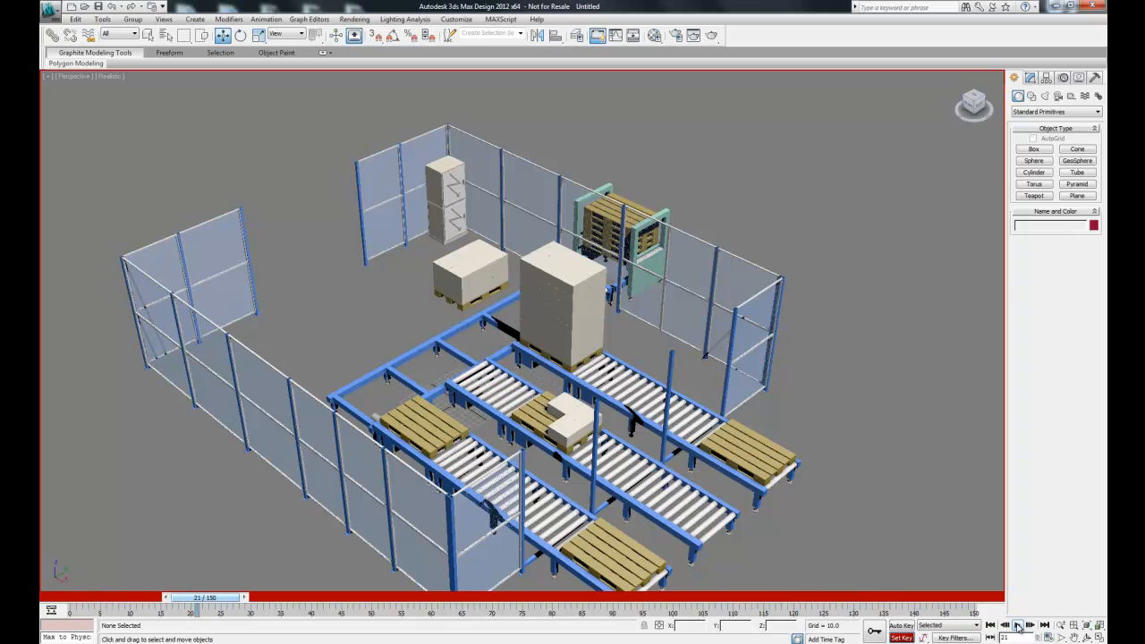
Unhide all objects and play the animation seen from the pallet stacker's side of the cell
right_click(877, 262)
click(882, 212)
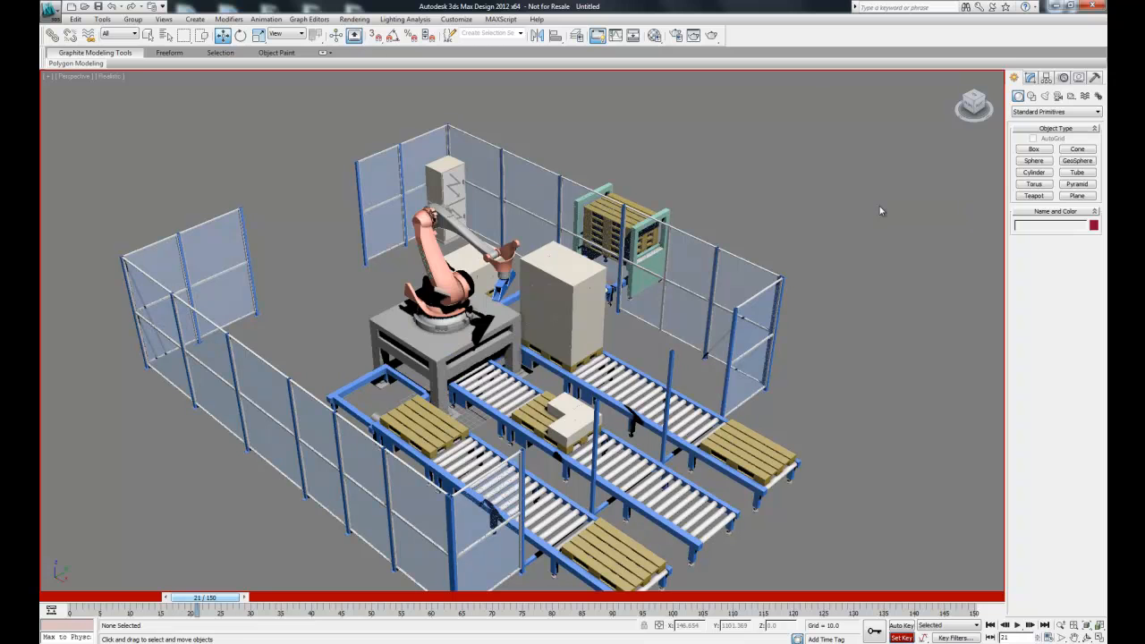
click(986, 99)
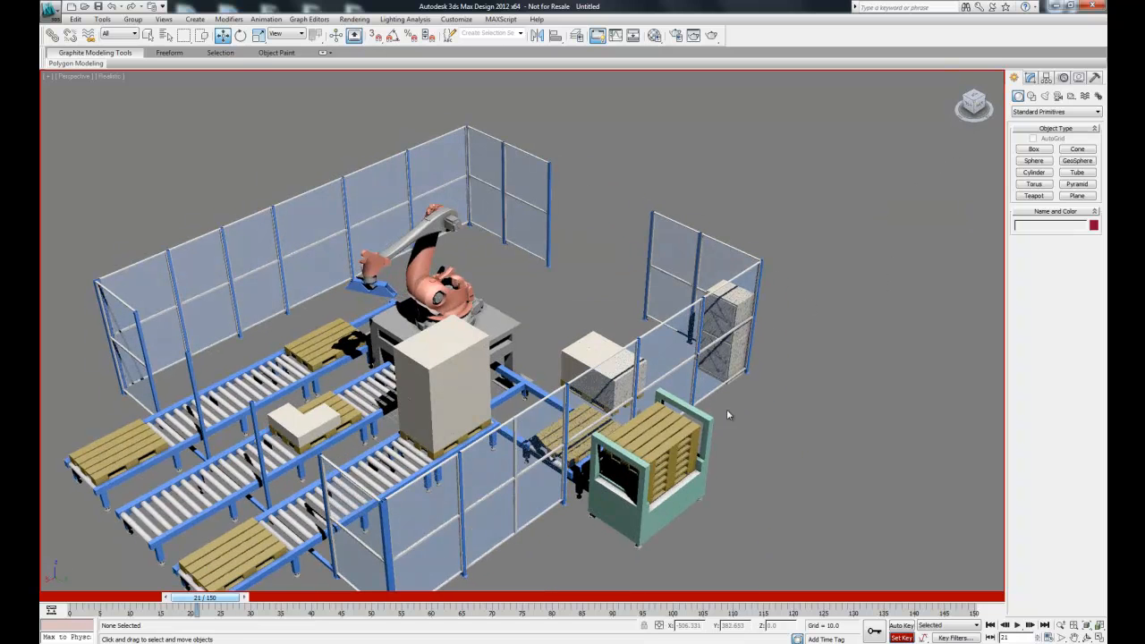
click(1018, 626)
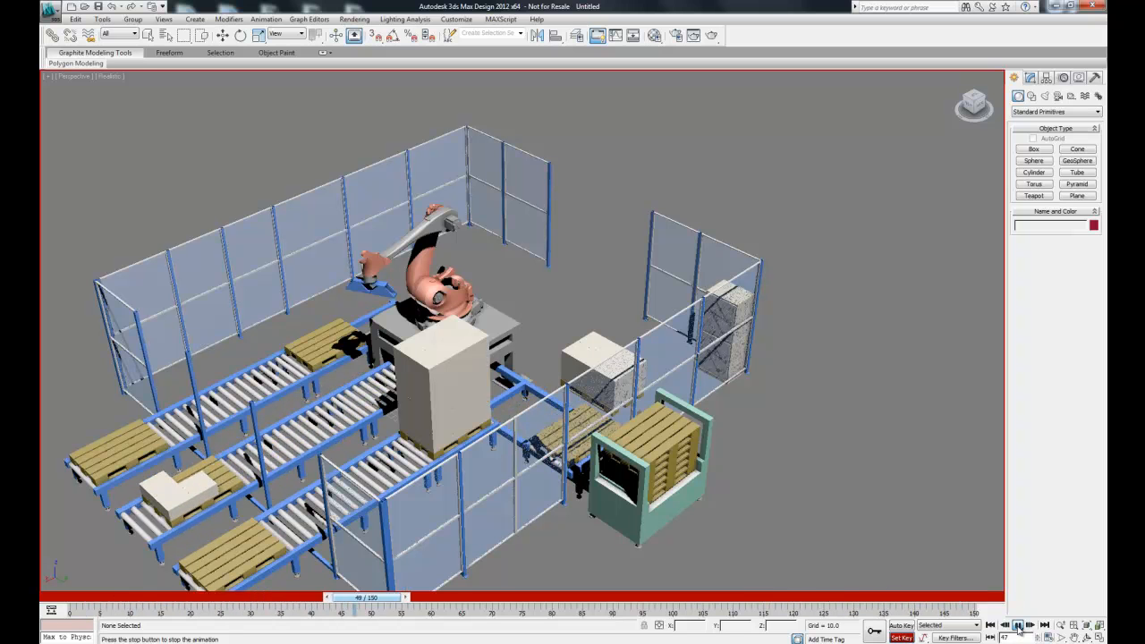
click(1018, 626)
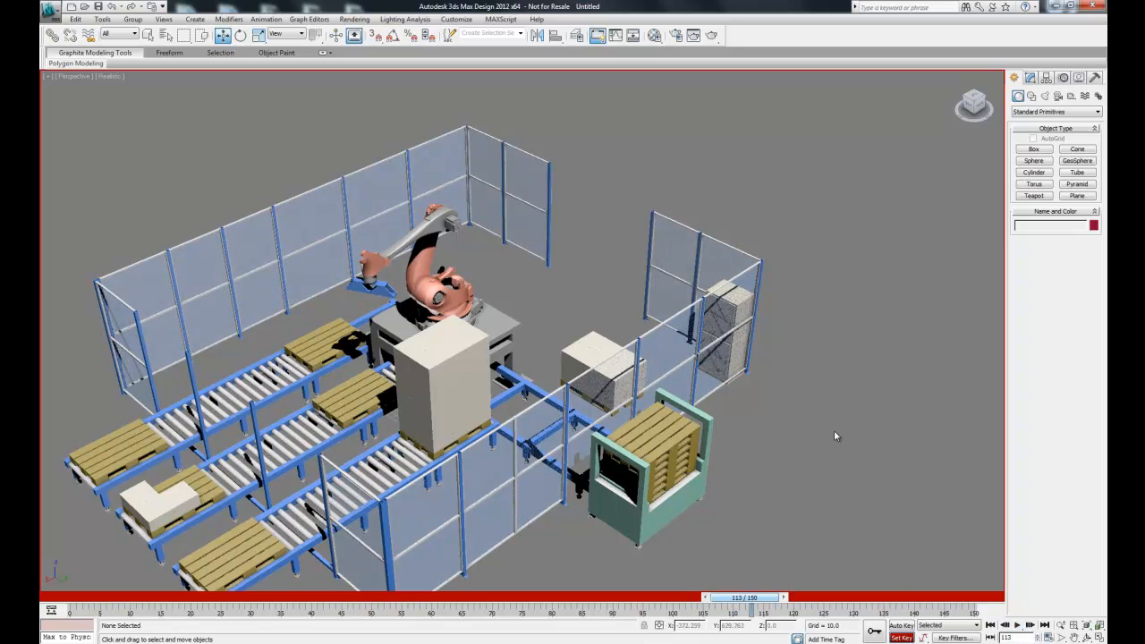